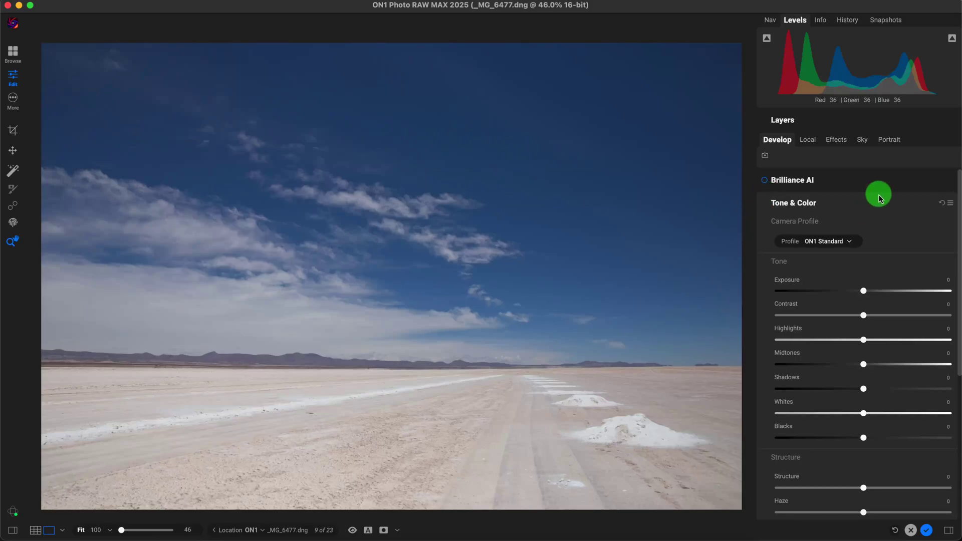
click(837, 139)
click(782, 141)
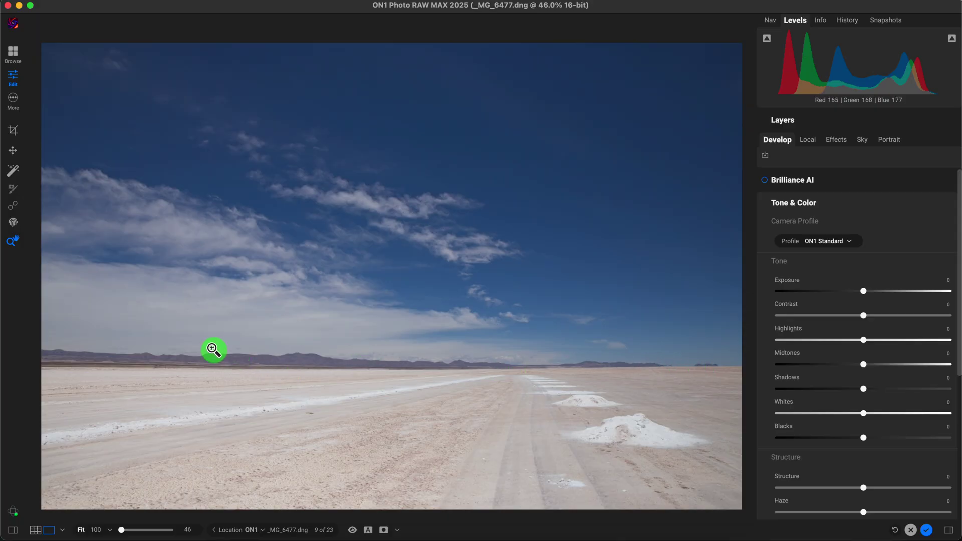
click(216, 362)
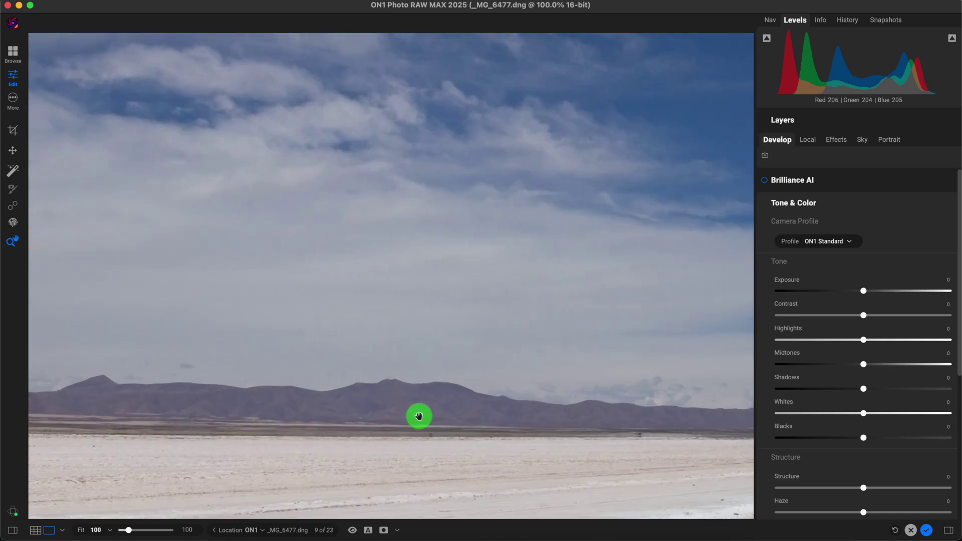
click(419, 414)
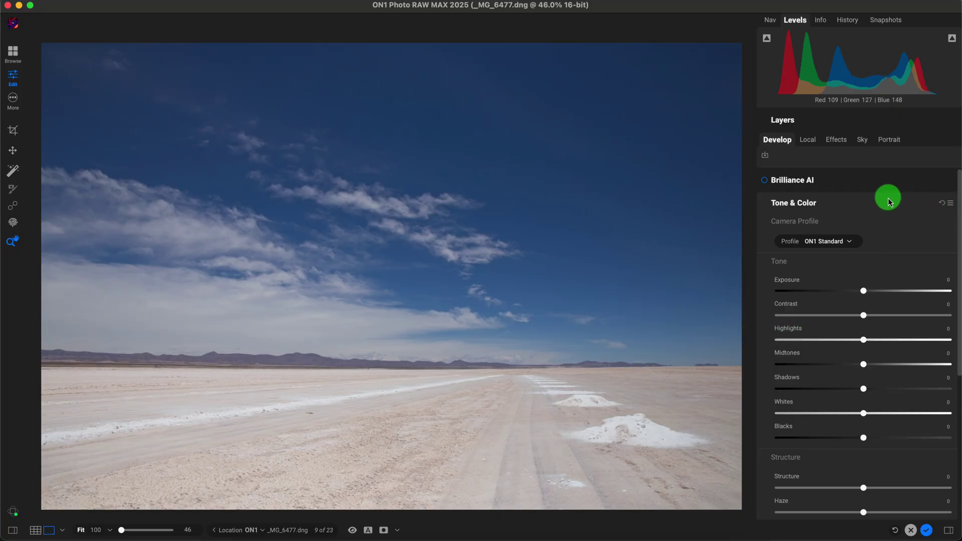
- Turn on Lens Correction for the photo and compare the image with the correction off and on
click(863, 202)
click(874, 248)
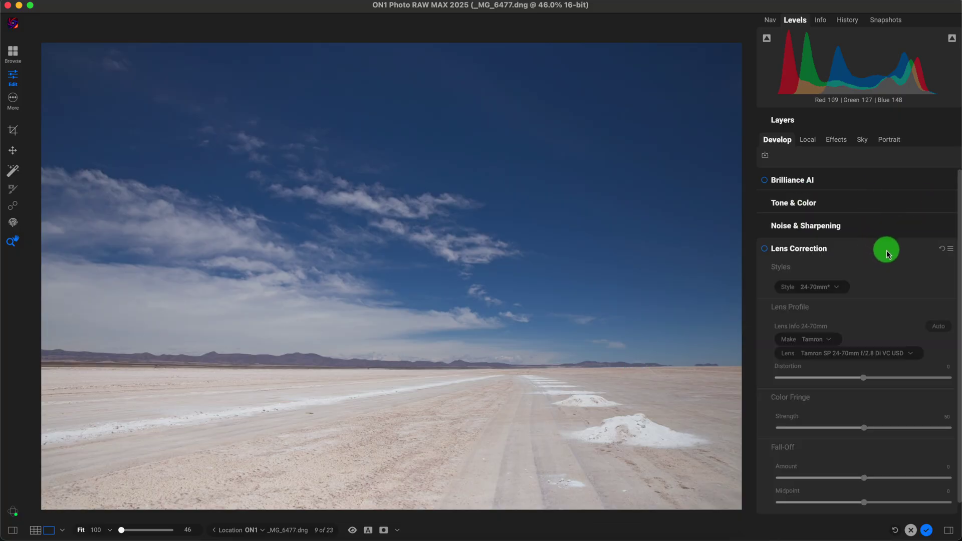
click(763, 251)
click(375, 426)
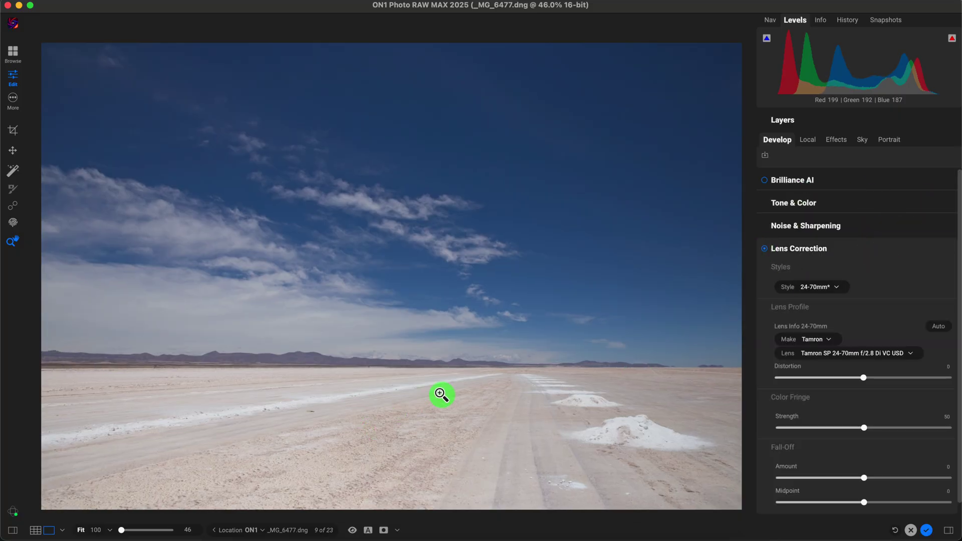
key(backslash)
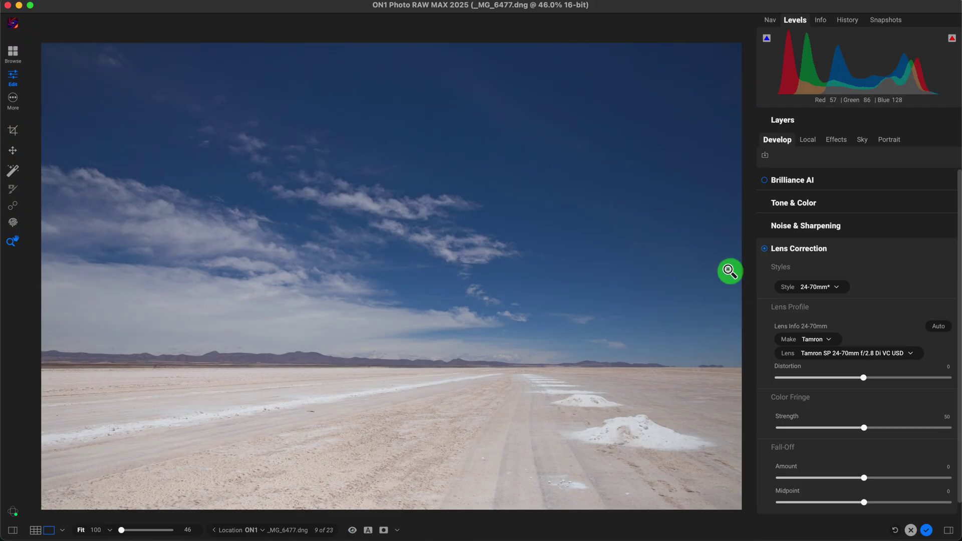
click(765, 250)
click(765, 250)
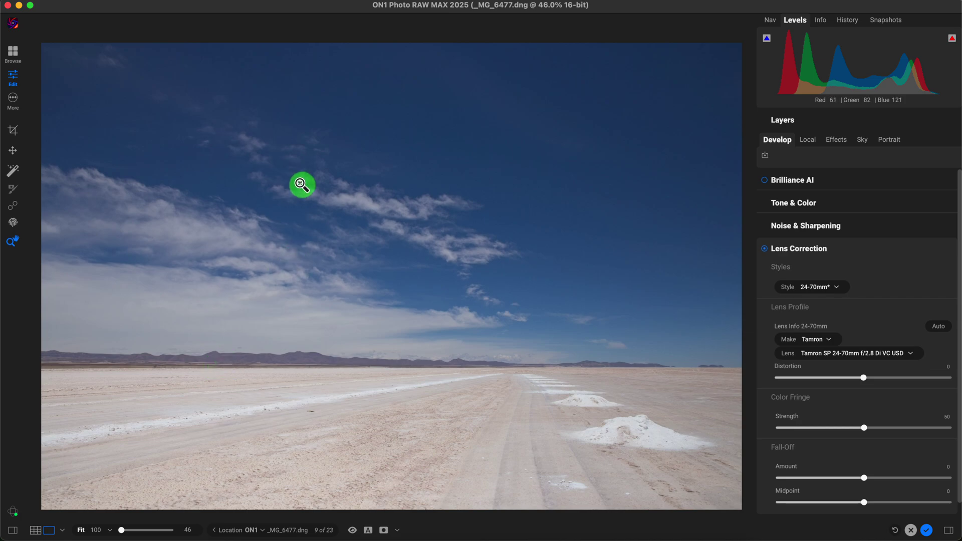
- Straighten the photo with the Crop tool's Level option along the full horizon line and apply the crop
click(12, 131)
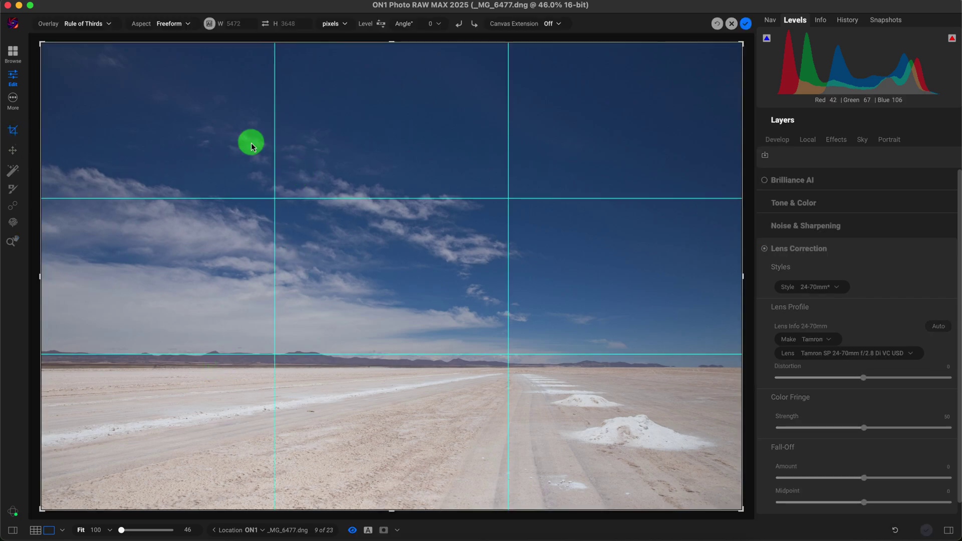
click(381, 24)
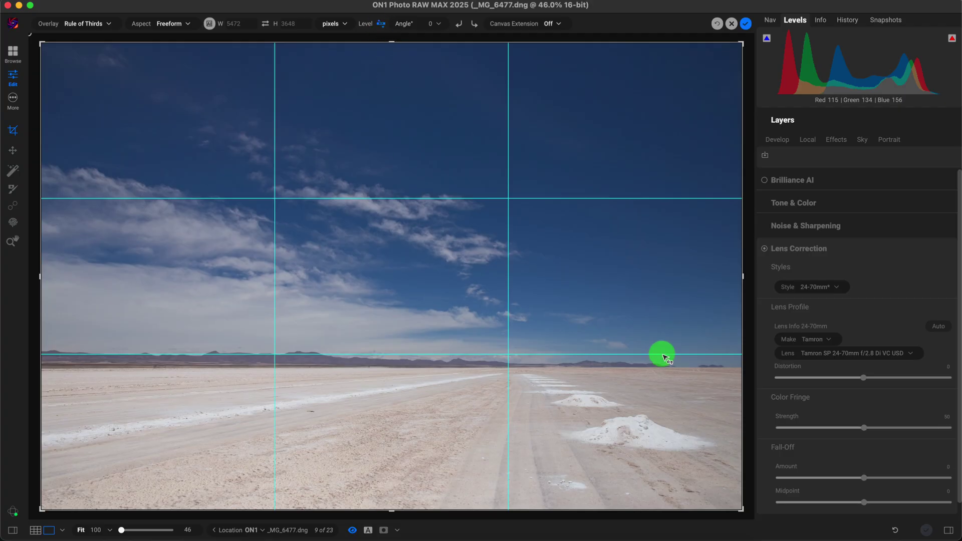
drag(728, 368, 49, 371)
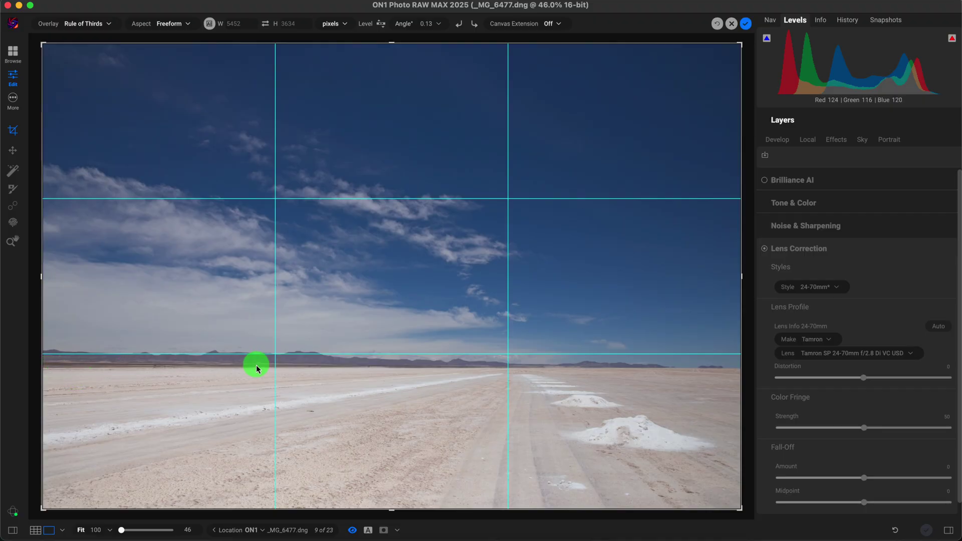
click(746, 23)
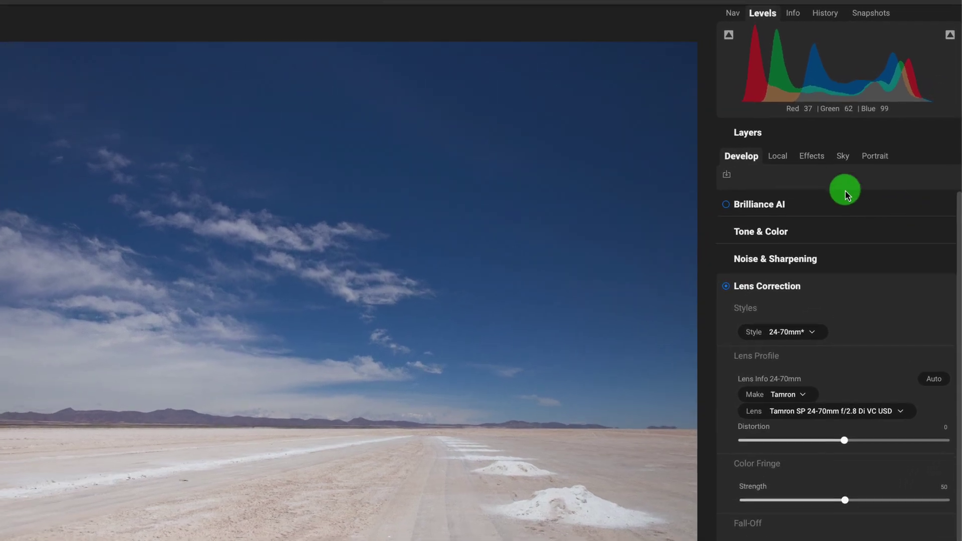
- Add a Curves filter in Effects and move the curve's black point to In 13, Out 0
click(804, 162)
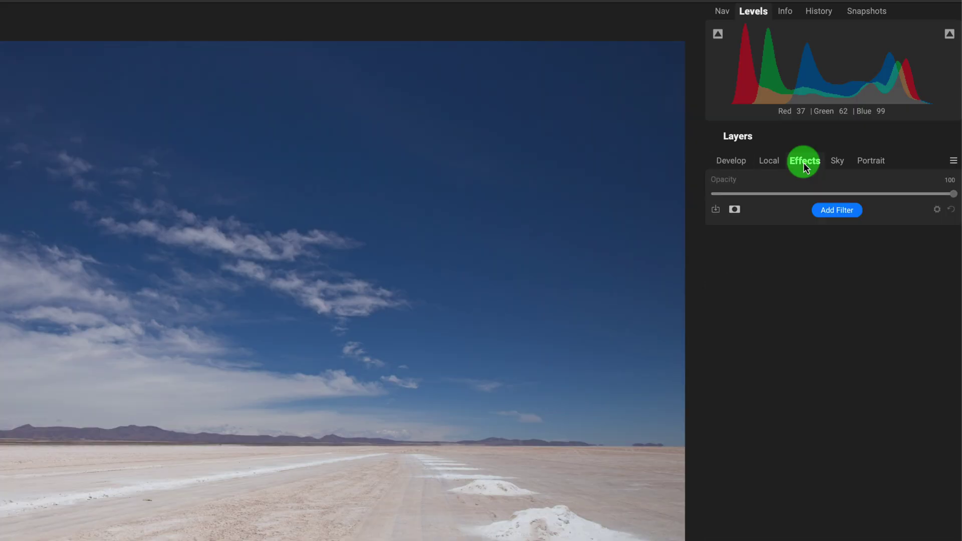
click(841, 210)
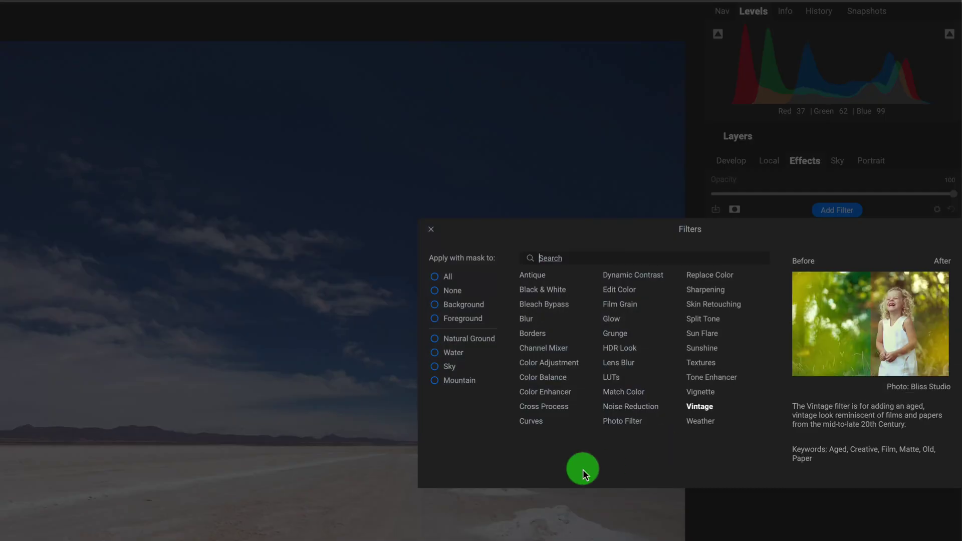
click(536, 423)
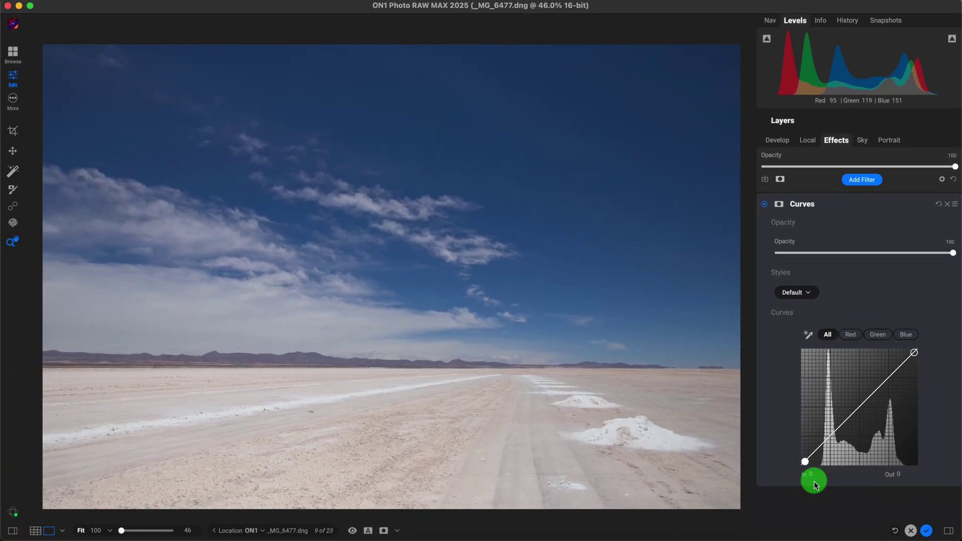
drag(803, 462, 809, 467)
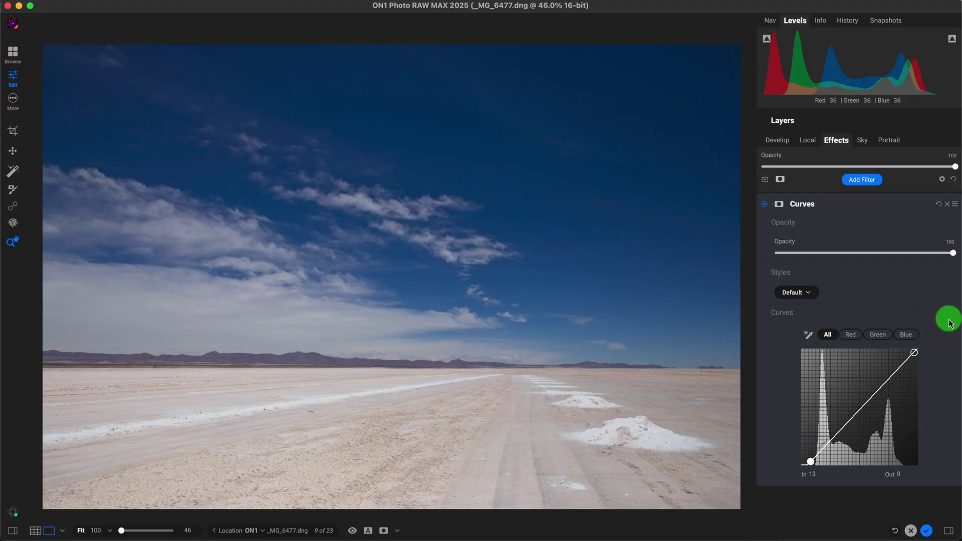
- Move the curve's white point to In 221, Out 255, and compare the photo with the Curves filter off and on
click(916, 356)
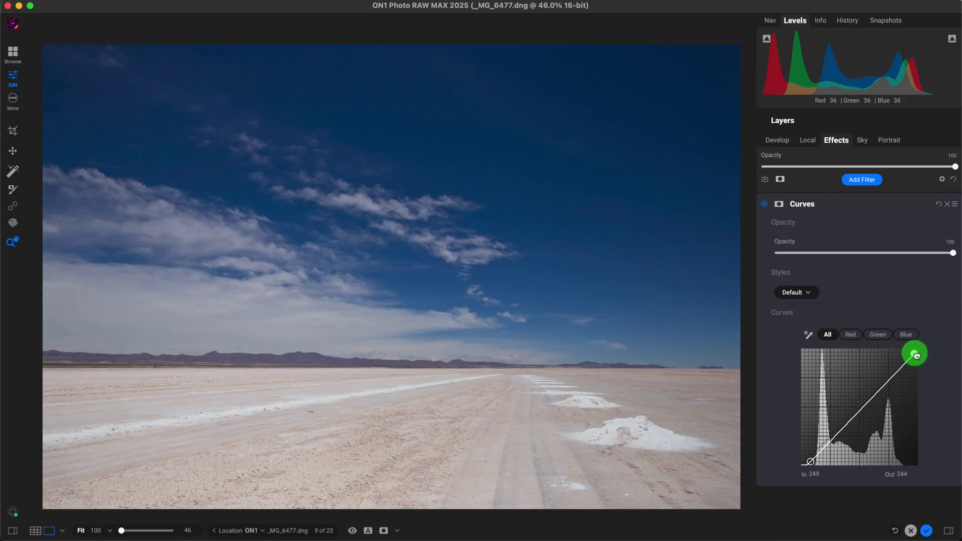
drag(917, 353, 902, 352)
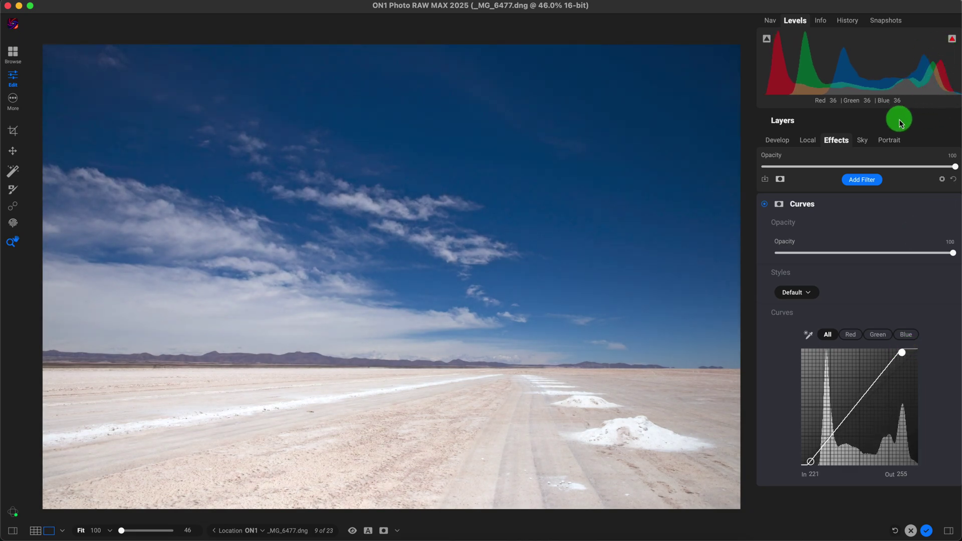
click(765, 205)
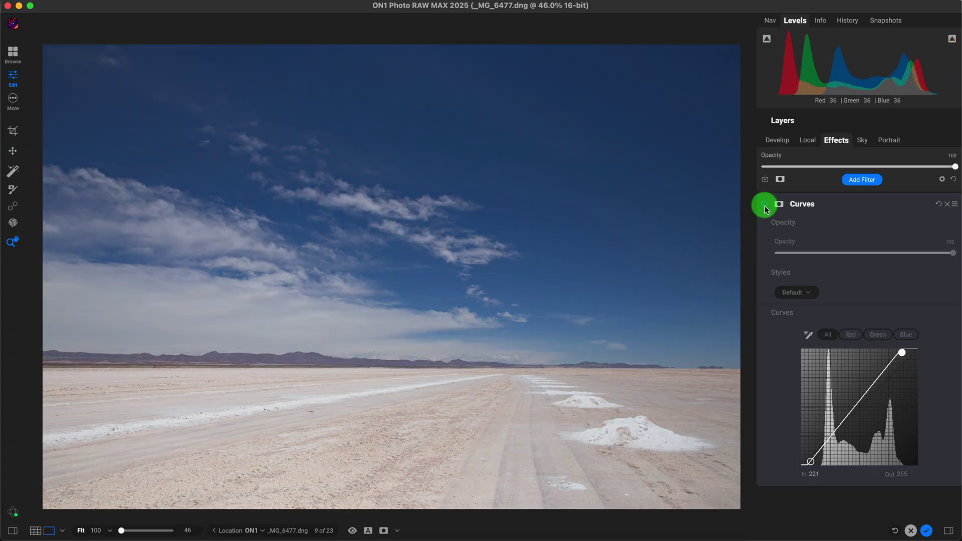
click(765, 205)
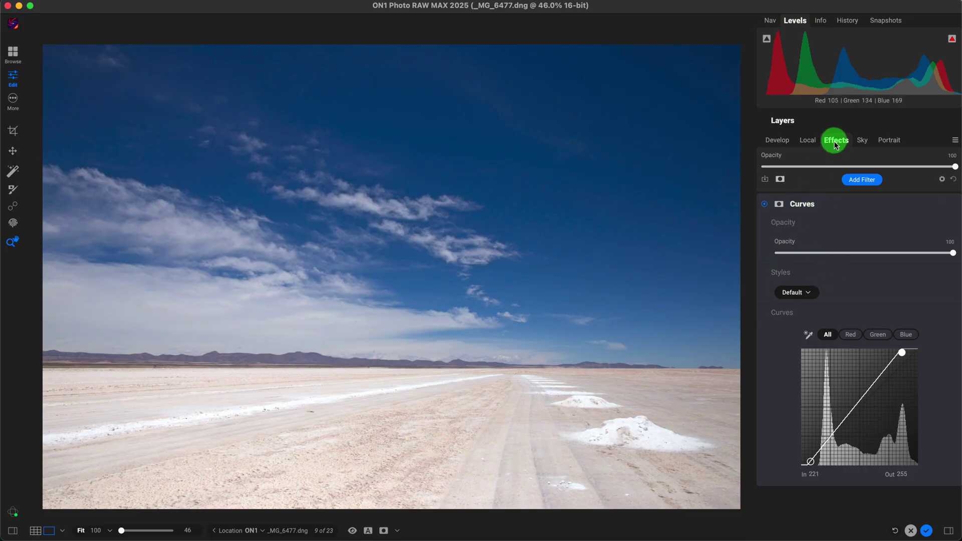
- Add a Color Adjustment filter and raise the ground's orange saturation to 100 with targeted Adjust Saturation on the photo
click(869, 180)
click(629, 301)
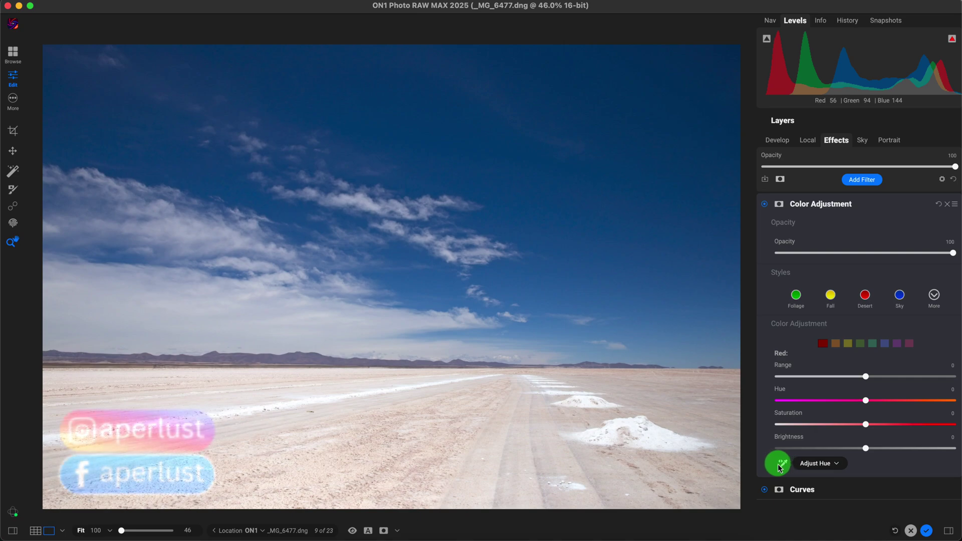
click(817, 463)
click(827, 471)
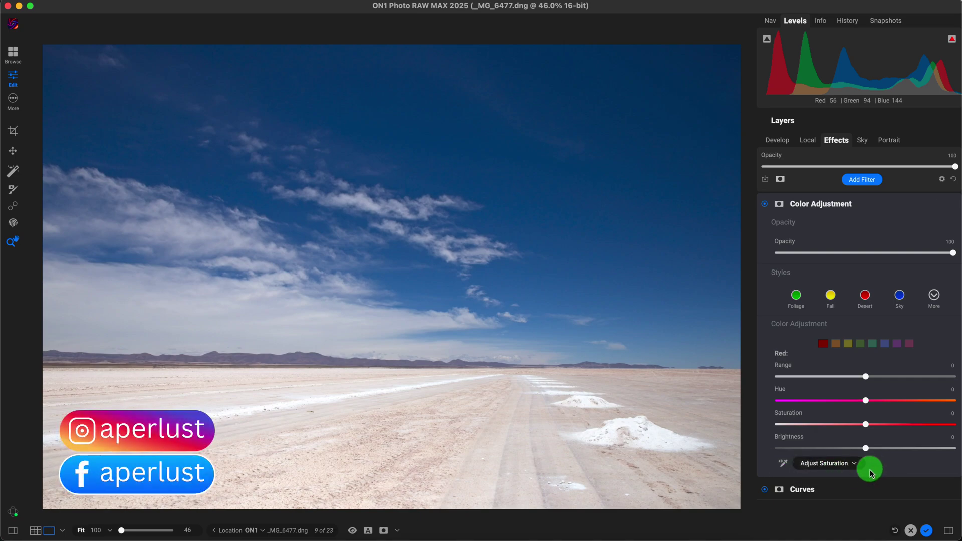
click(784, 465)
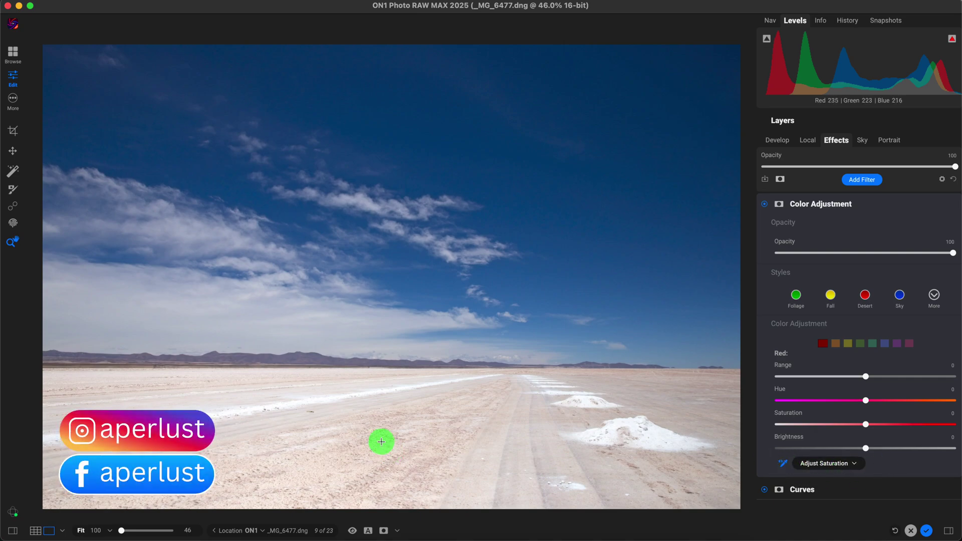
drag(372, 441, 584, 431)
drag(904, 425, 957, 427)
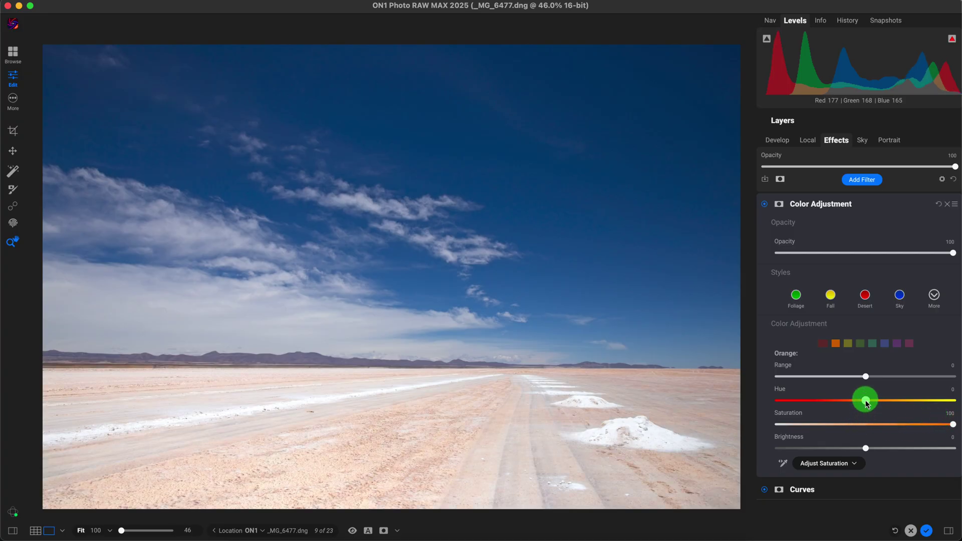
- In the Color Adjustment filter, set Orange to hue -28 and brightness -20, and set the Blue hue to -22
drag(866, 402, 821, 405)
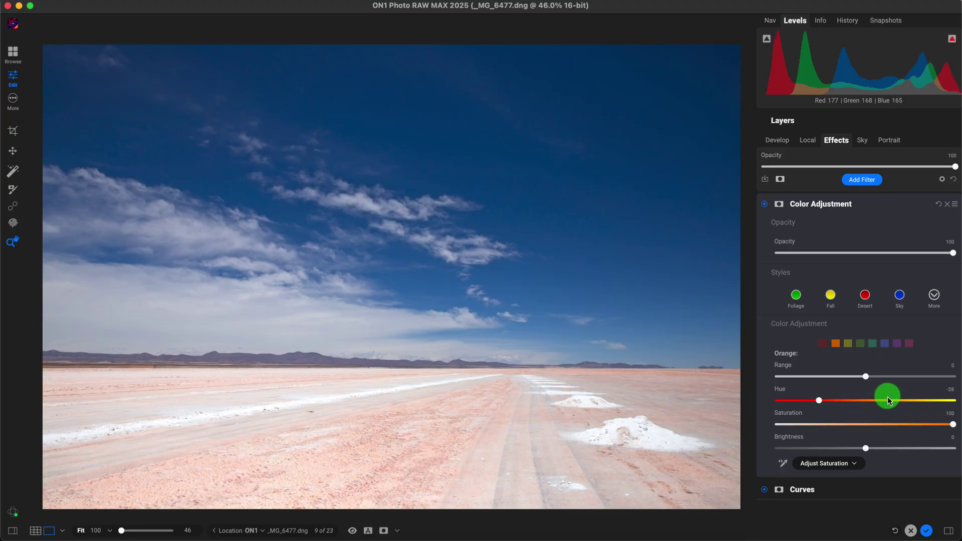
drag(866, 448, 845, 458)
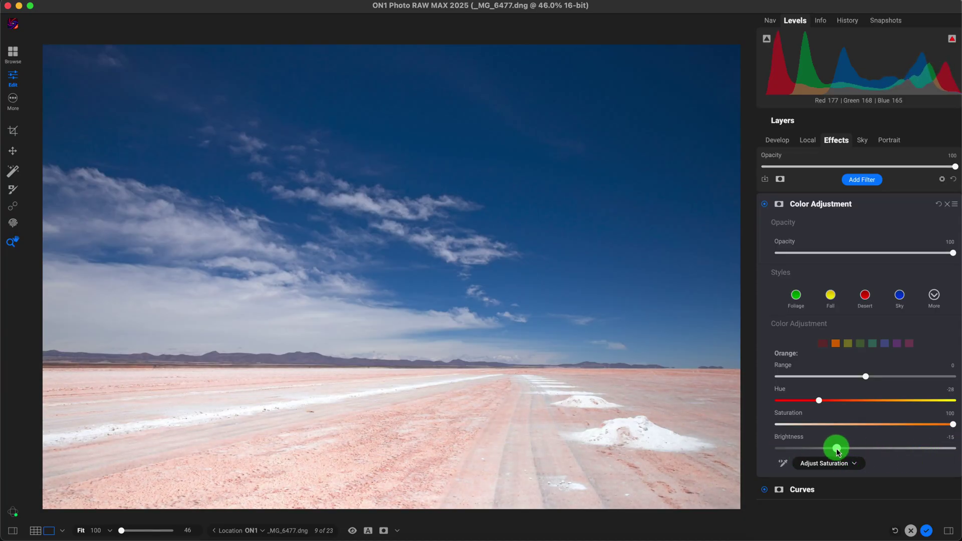
drag(836, 449, 828, 448)
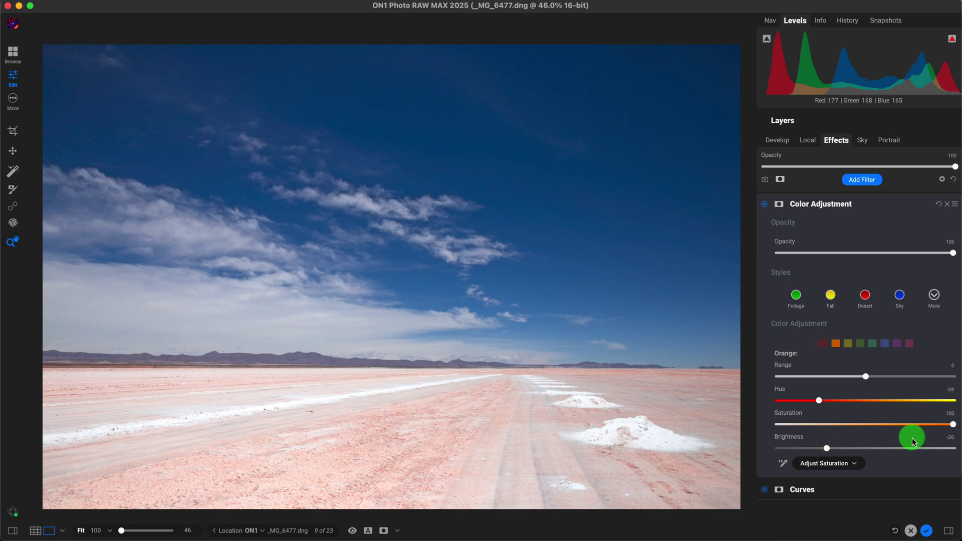
click(885, 346)
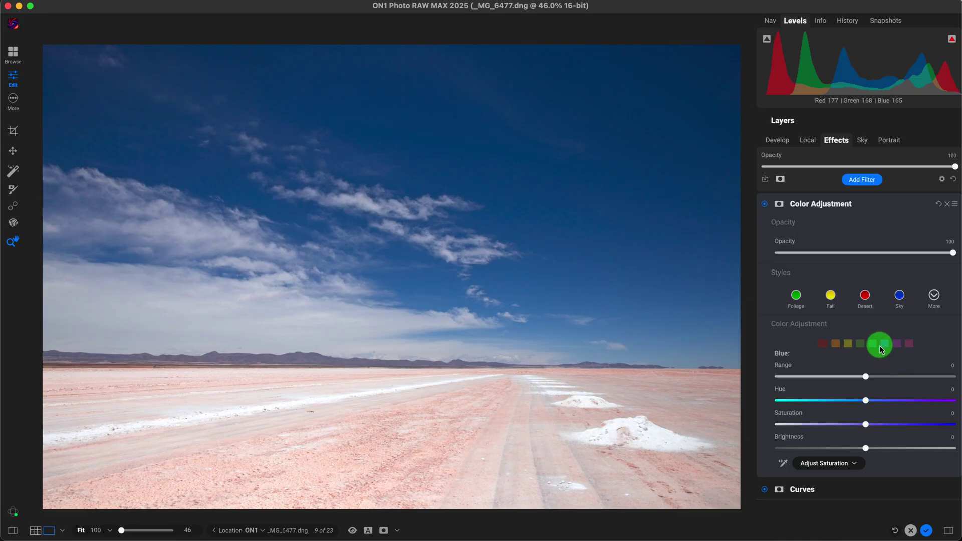
drag(865, 400, 824, 400)
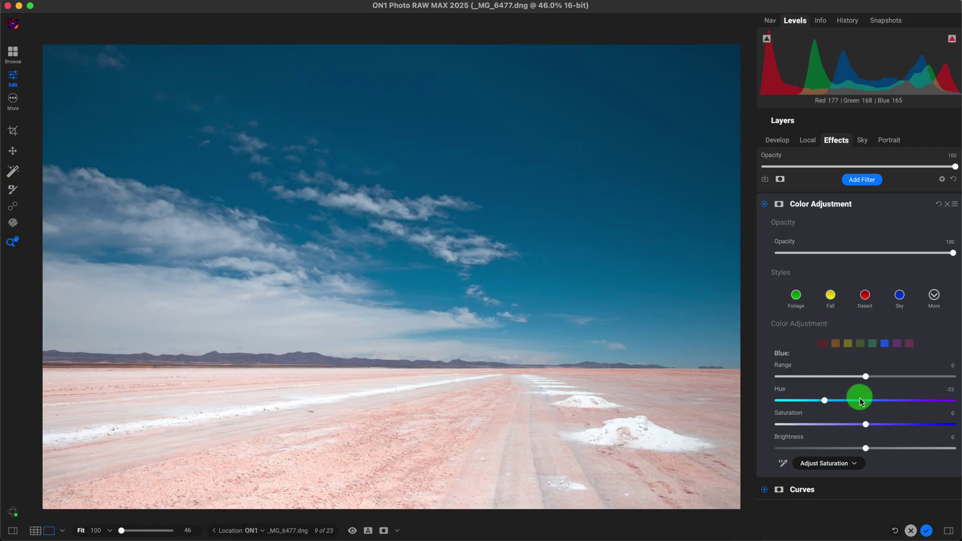
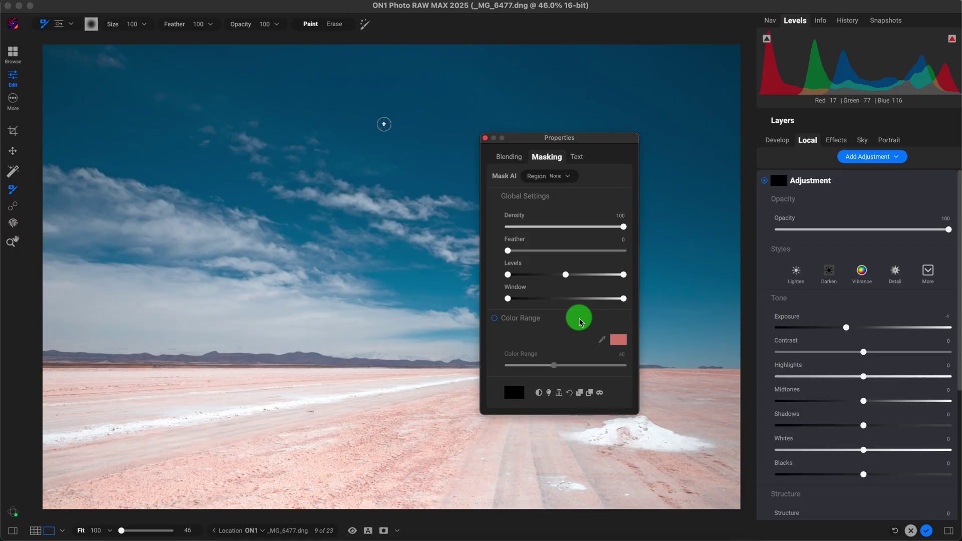
- Limit the local adjustment to the Sky region with Mask AI in Paint mode and display the mask to check it
click(601, 393)
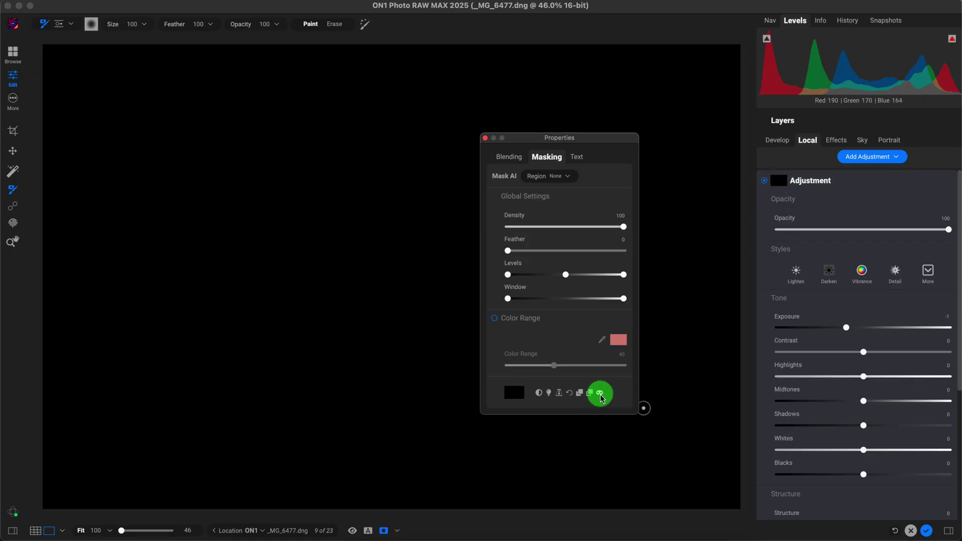
click(600, 393)
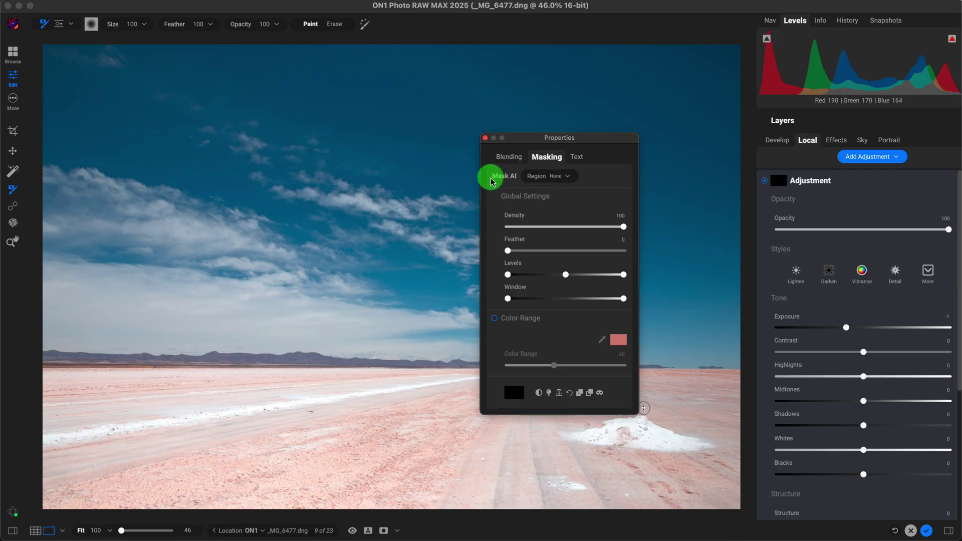
click(562, 177)
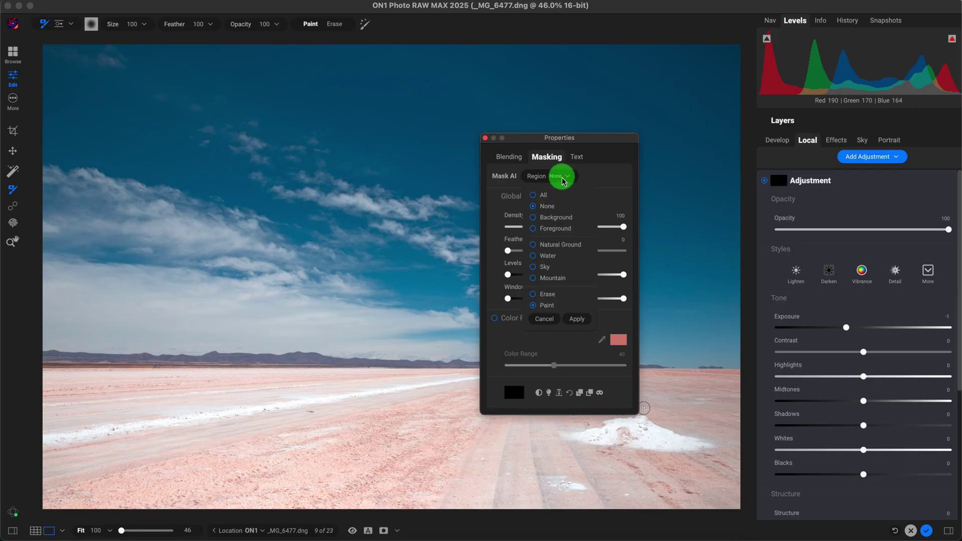
click(545, 267)
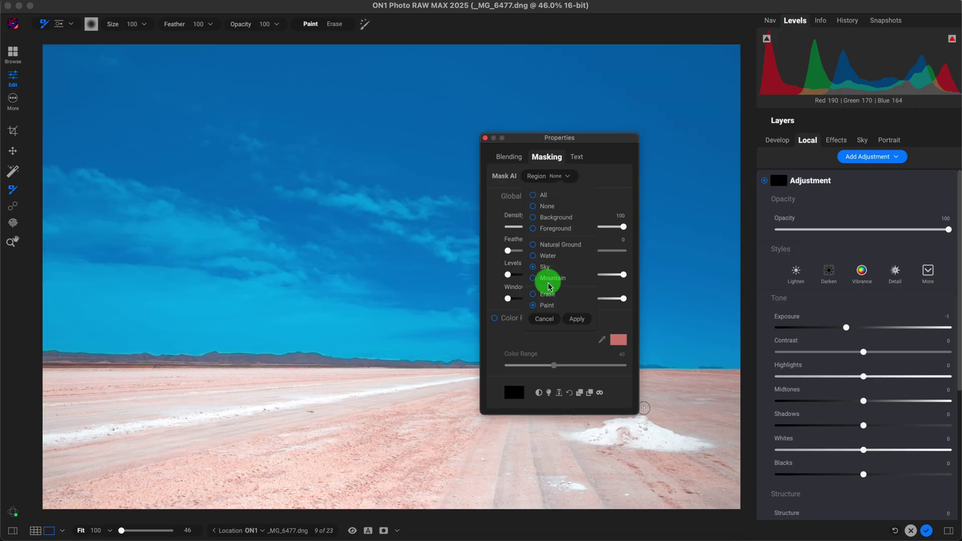
click(575, 319)
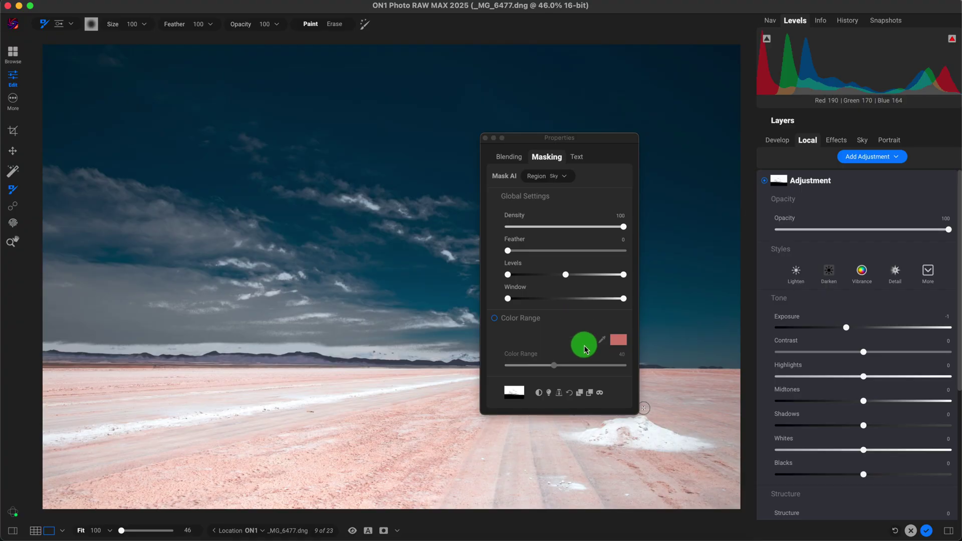
click(600, 393)
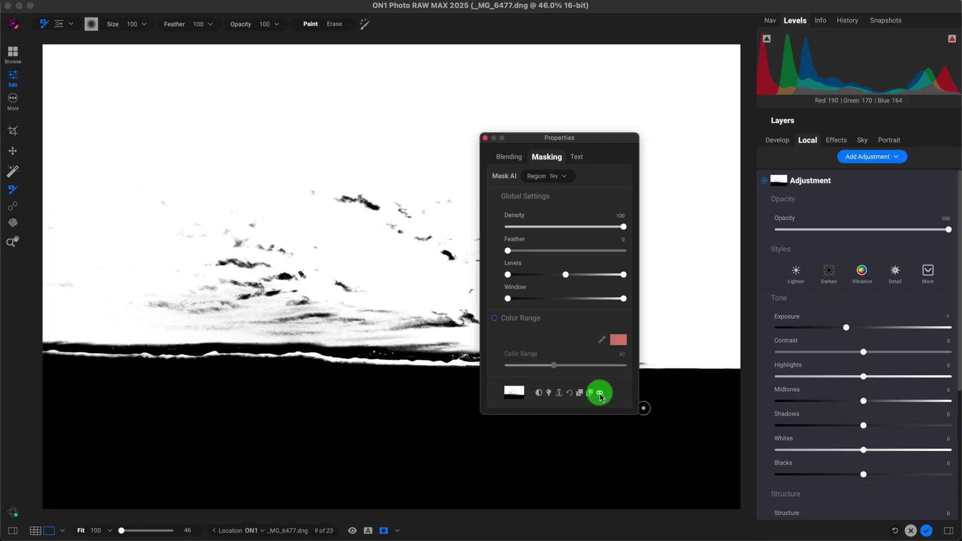
- Invert the local adjustment's Sky mask so it targets the ground, and turn off the mask display
right_click(782, 186)
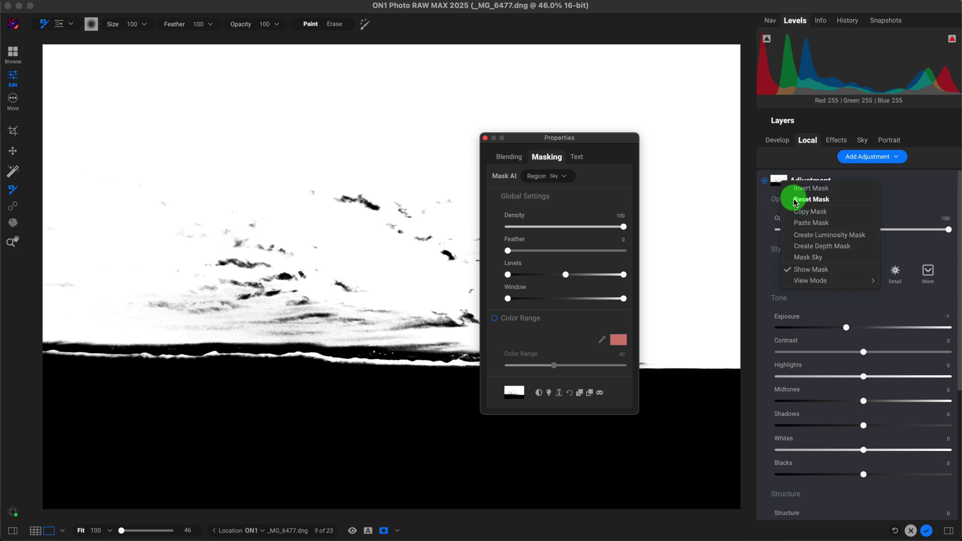
click(795, 189)
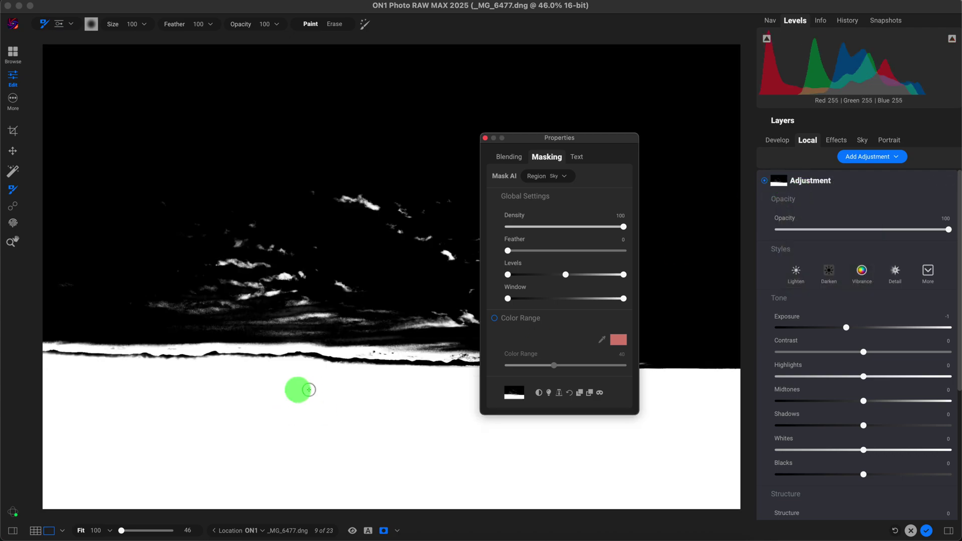
click(539, 393)
click(539, 393)
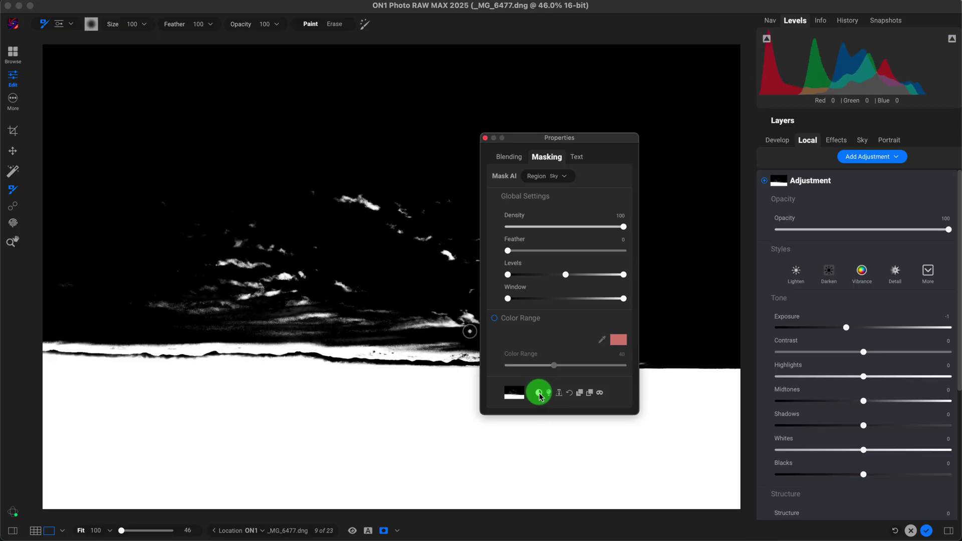
click(486, 139)
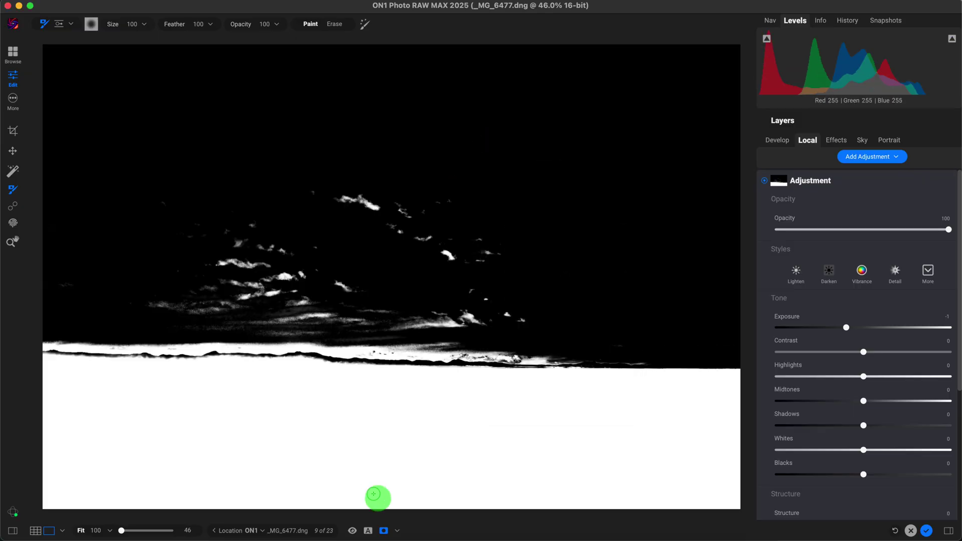
click(385, 530)
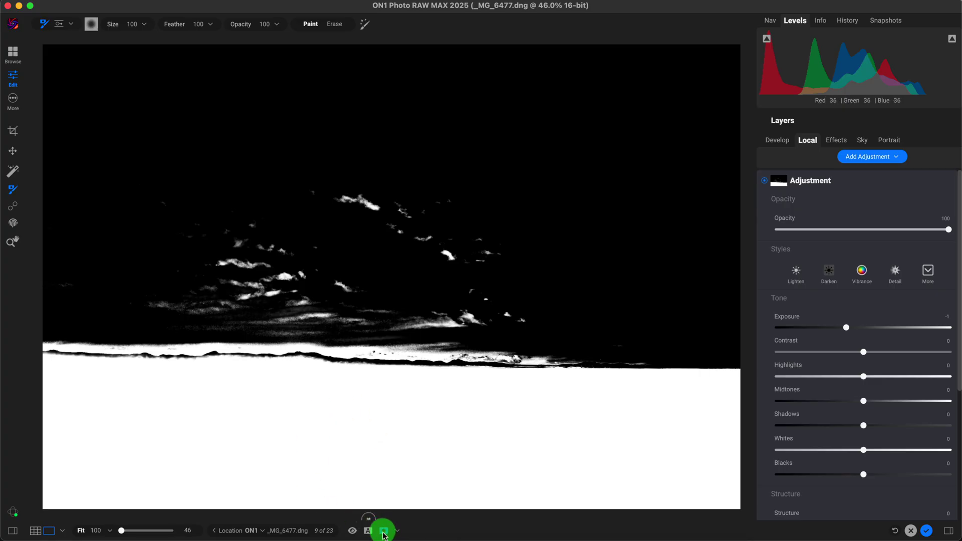
click(384, 532)
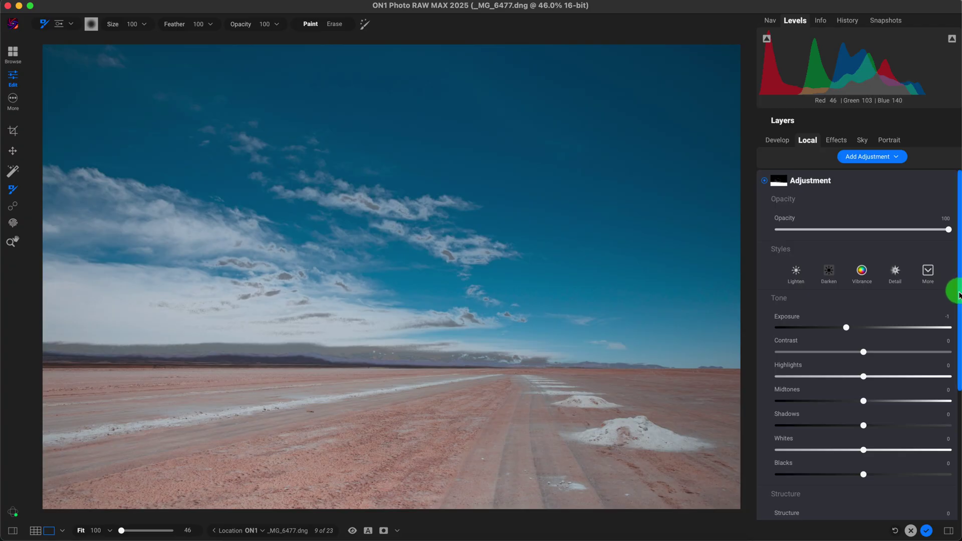
- Reset the ground adjustment's Exposure to 0 and set its Saturation to 31 and Vibrance to 58
drag(956, 289, 959, 336)
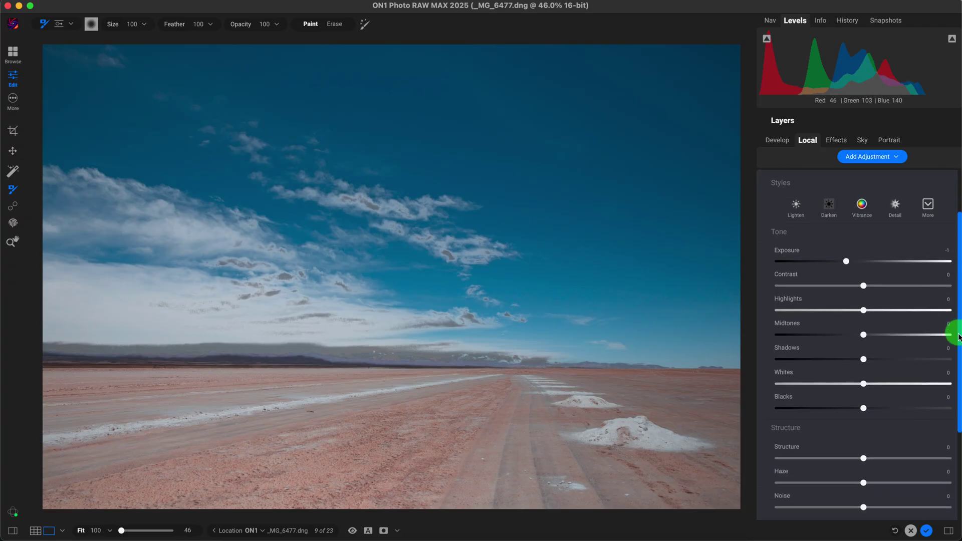
double_click(850, 264)
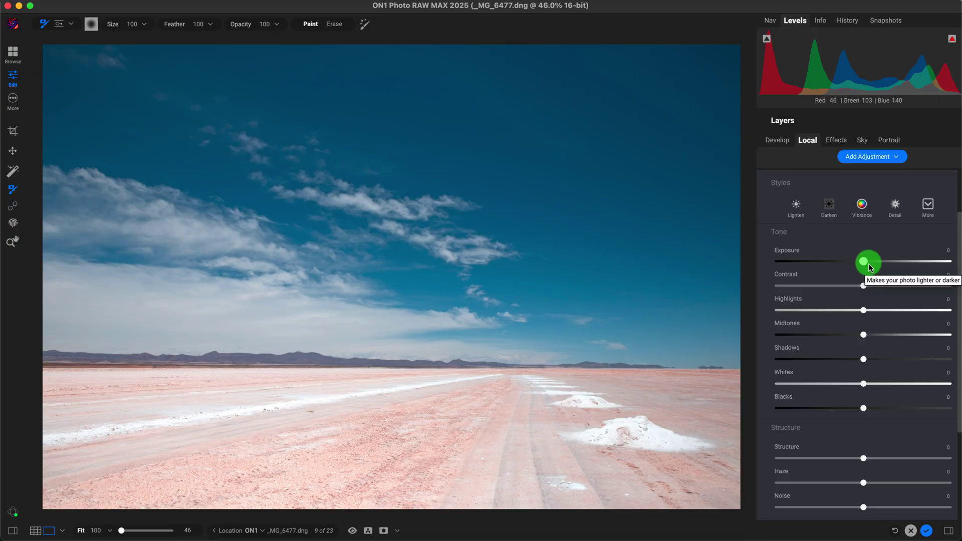
drag(957, 301, 959, 441)
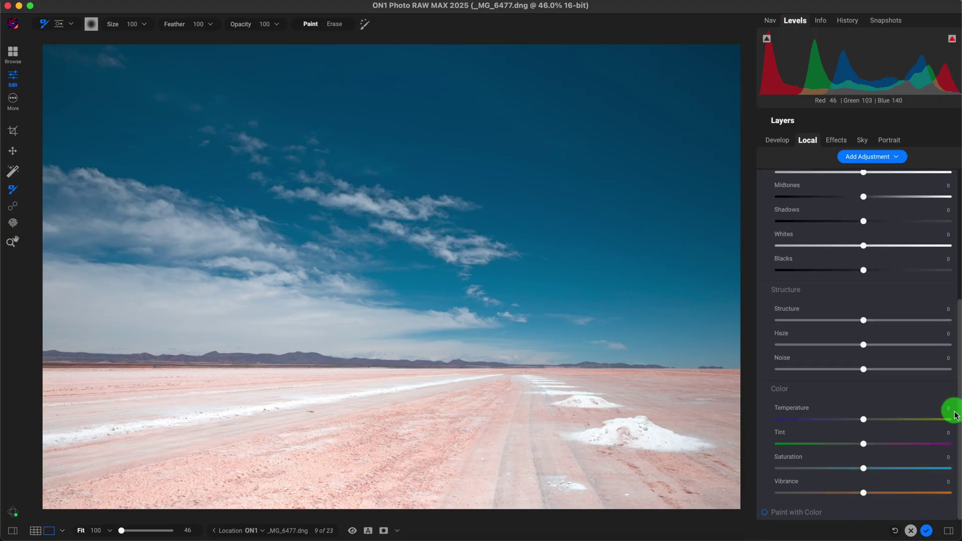
click(866, 494)
drag(867, 495, 888, 474)
click(917, 496)
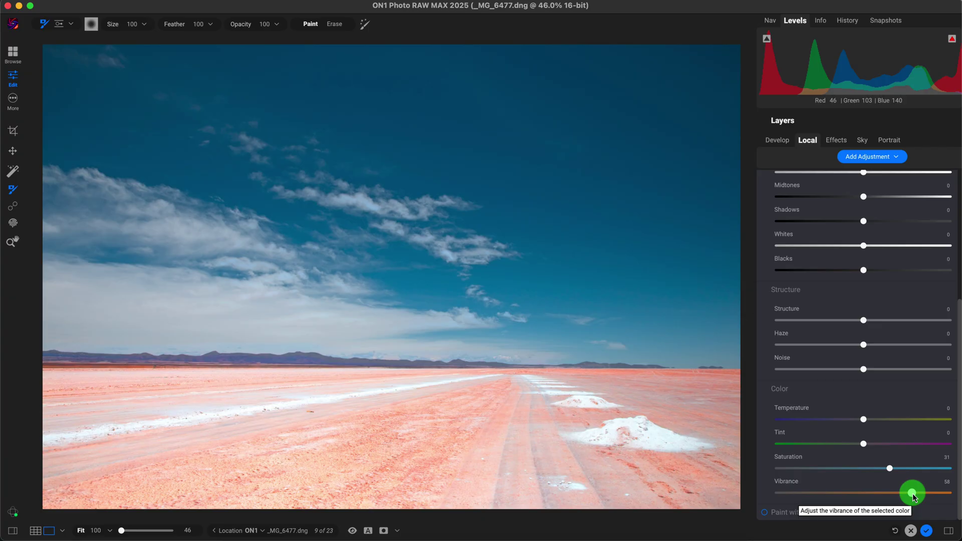
- Set the ground adjustment's Contrast to 59 and its Structure to 27
scroll(891, 311, up, 5)
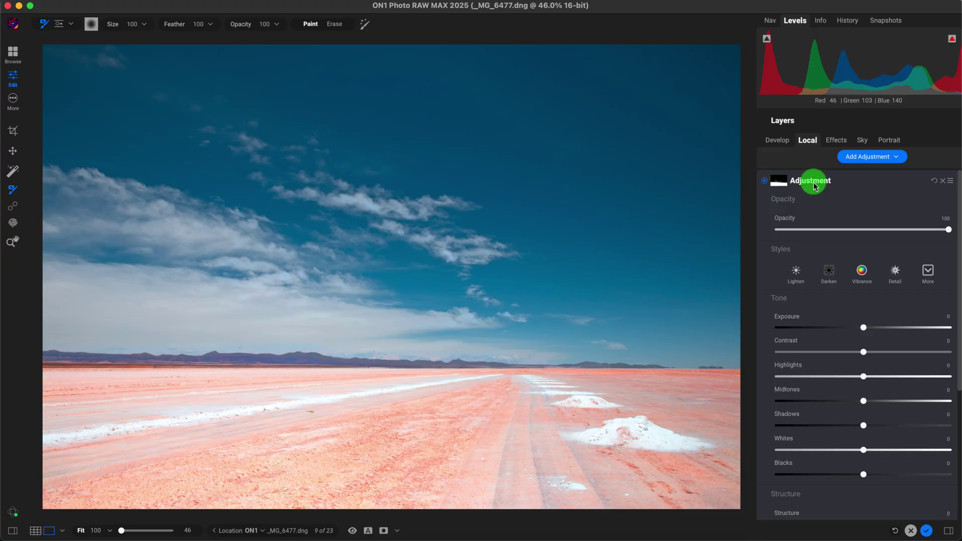
scroll(950, 321, down, 3)
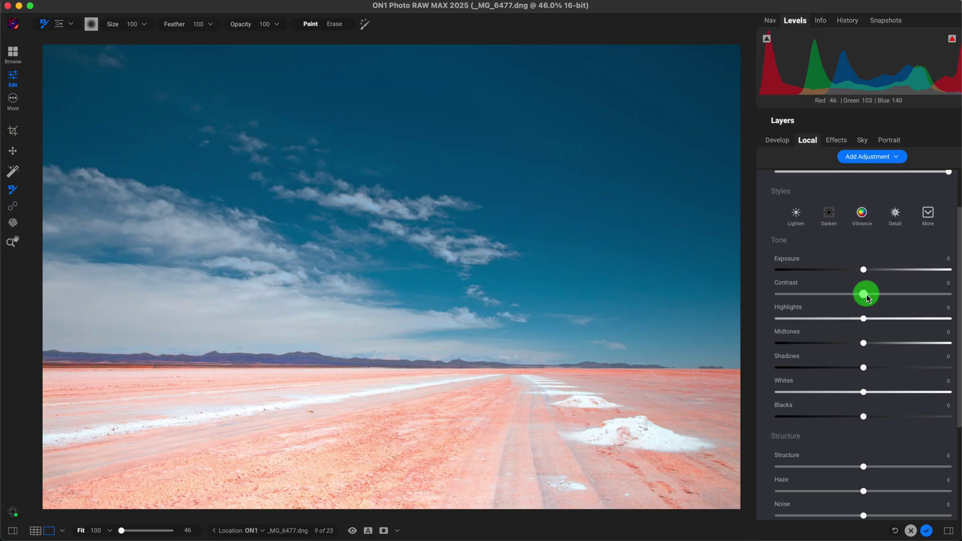
drag(866, 295, 914, 294)
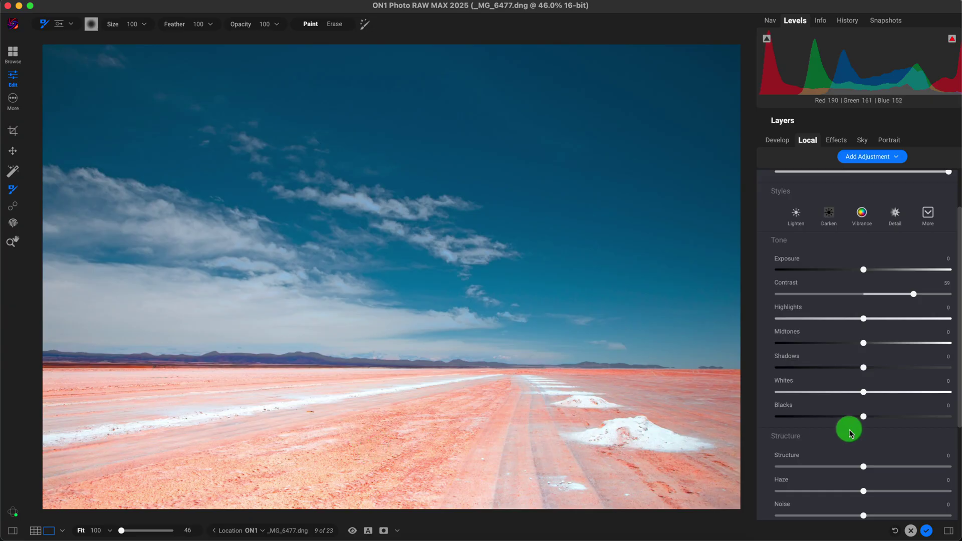
scroll(956, 407, down, 4)
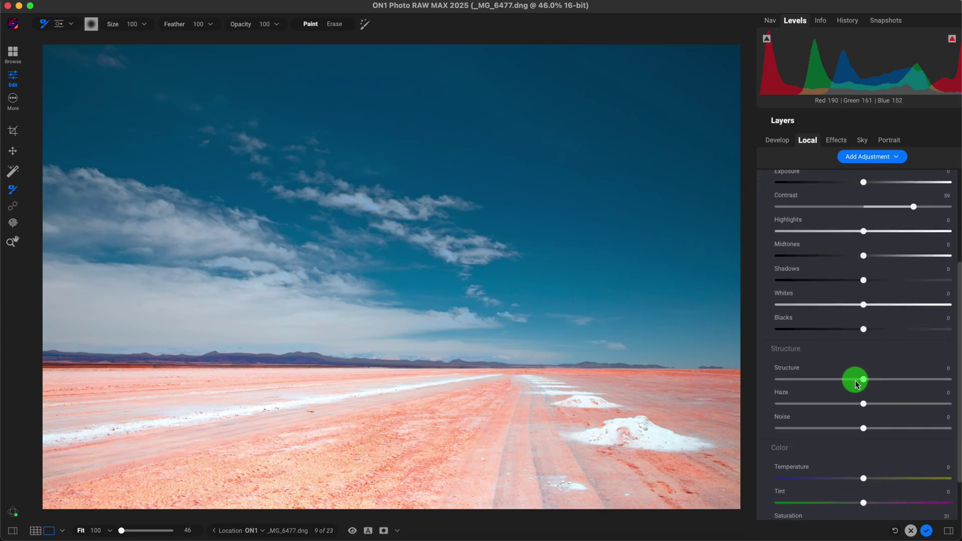
drag(863, 382, 886, 385)
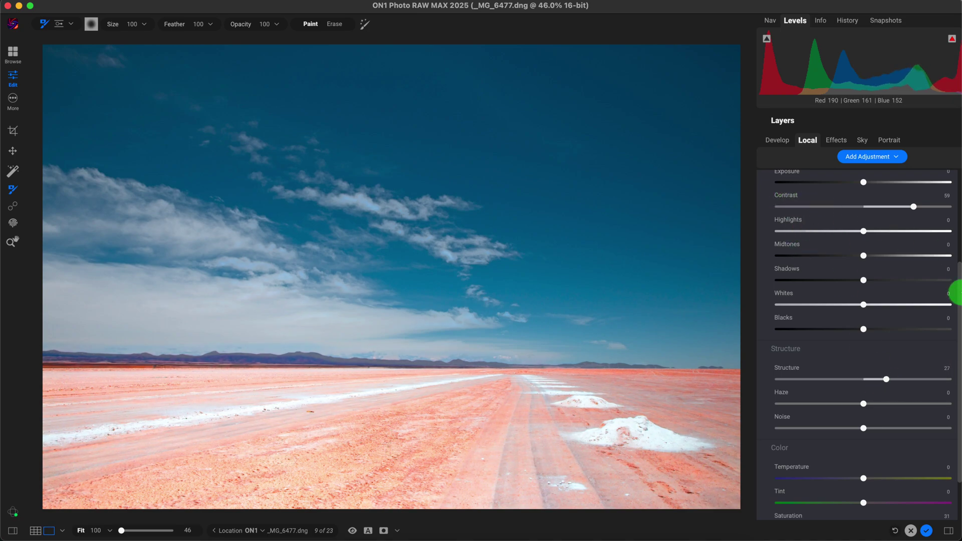
- Try a Temperature of -21 on the ground adjustment and reset it
scroll(951, 337, down, 3)
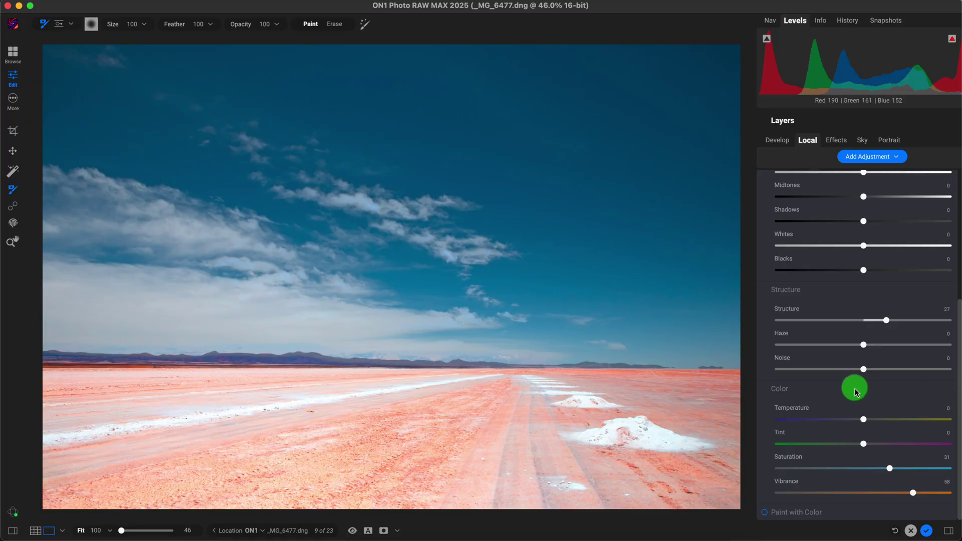
mouse_move(864, 427)
mouse_down()
mouse_move(881, 425)
mouse_move(846, 425)
mouse_up()
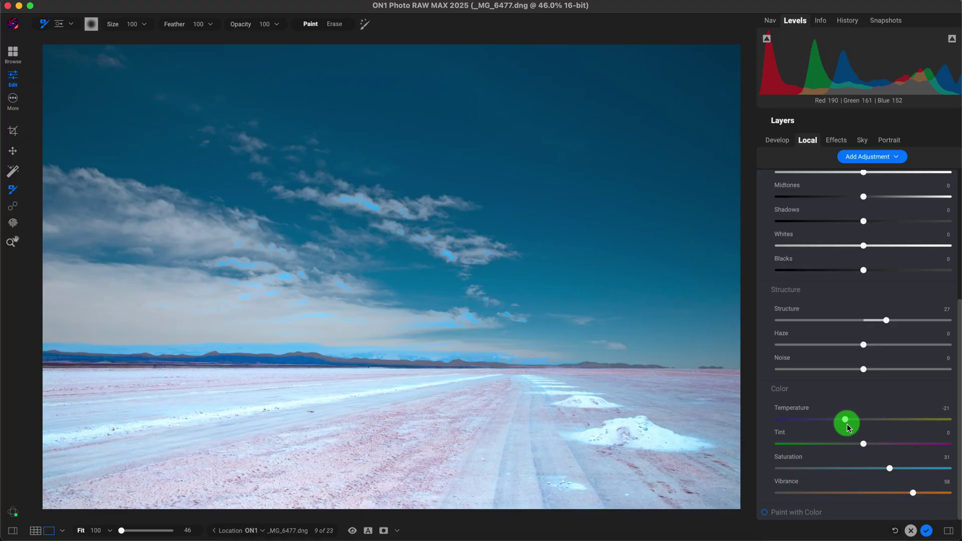
double_click(847, 424)
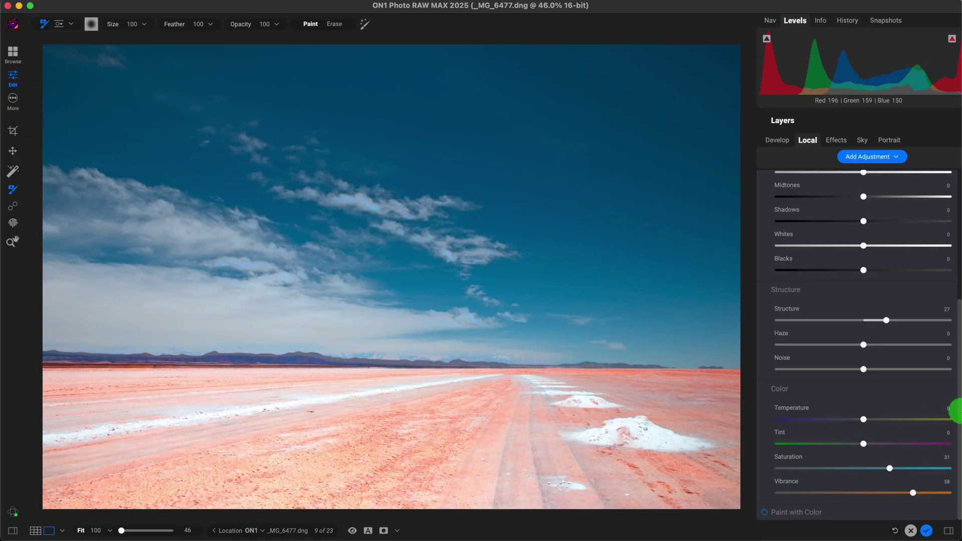
drag(958, 421, 951, 303)
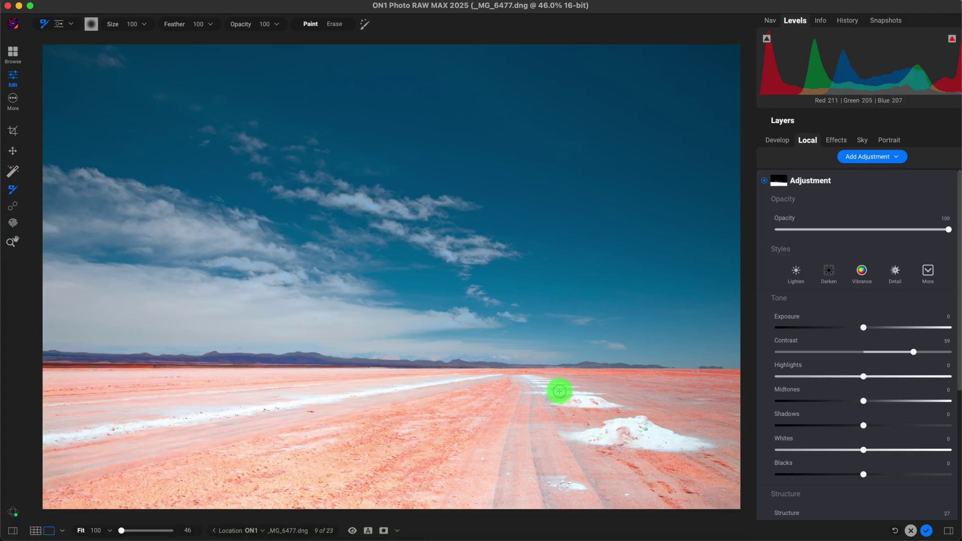
- Add a Glow filter to the effects and apply a preset style with Amount 90, Halo 15 and Overlay Strong mode
click(13, 241)
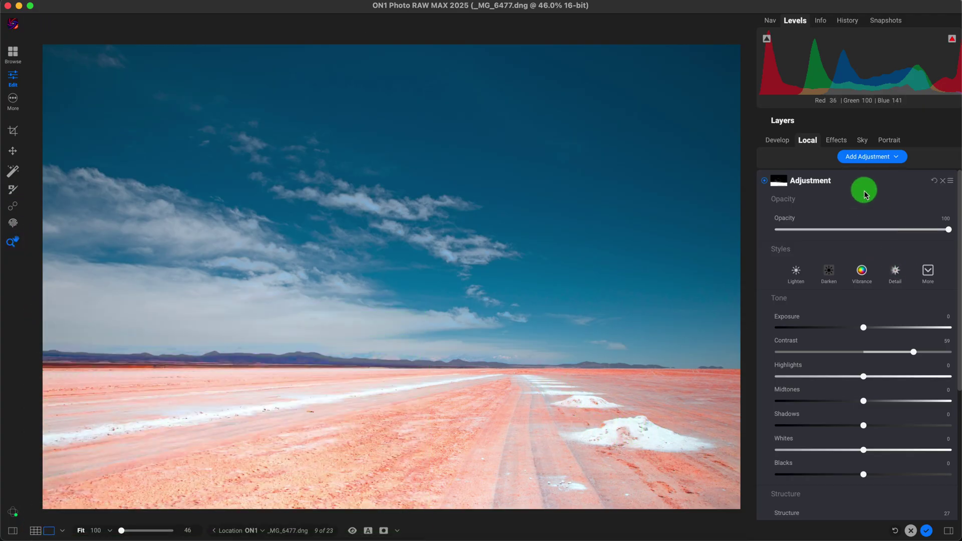
click(837, 141)
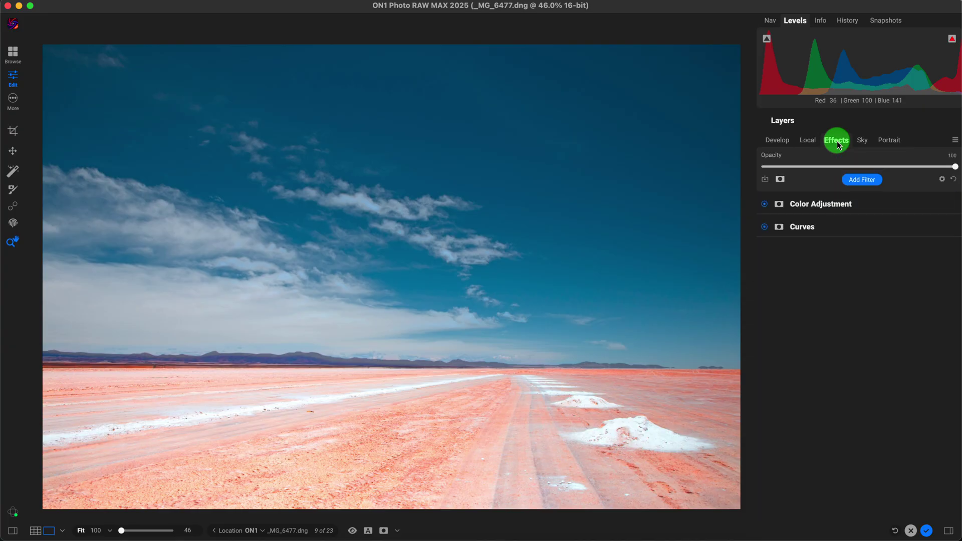
click(861, 181)
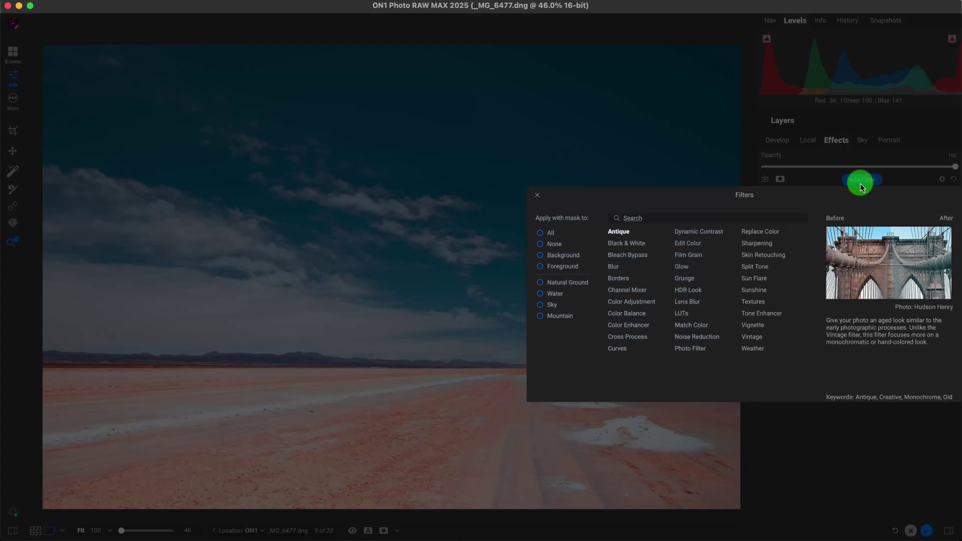
click(683, 267)
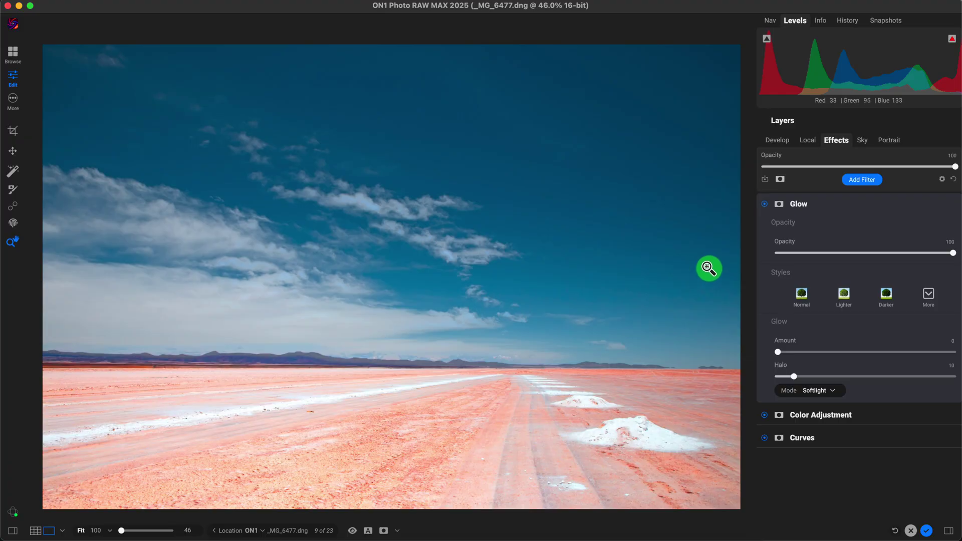
click(929, 299)
click(890, 180)
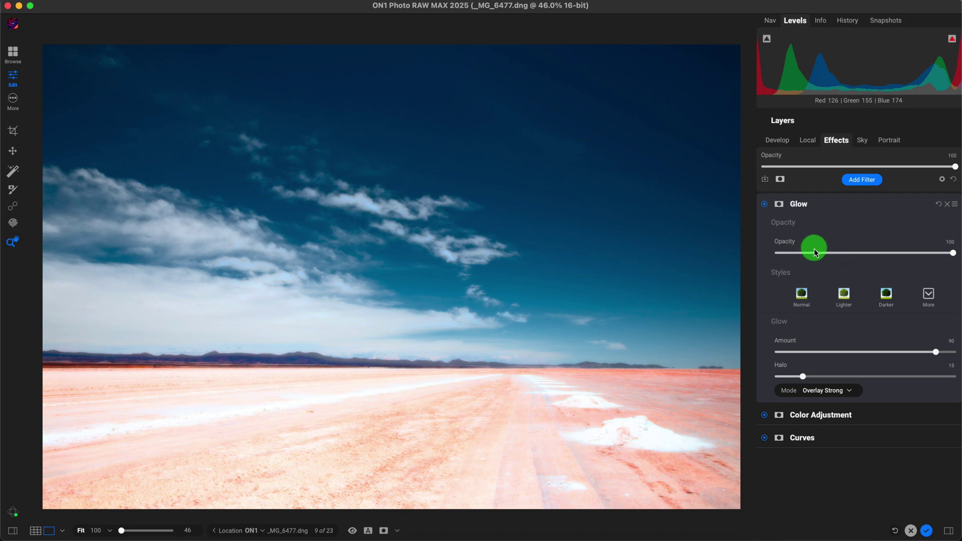
- Invert the Glow filter's mask to solid black so the effect is hidden across the whole photo
click(779, 204)
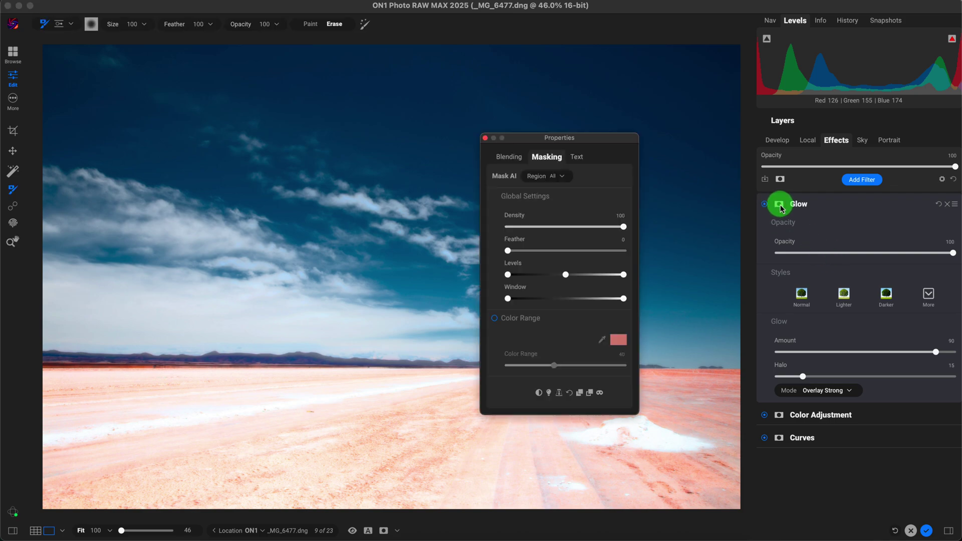
click(526, 392)
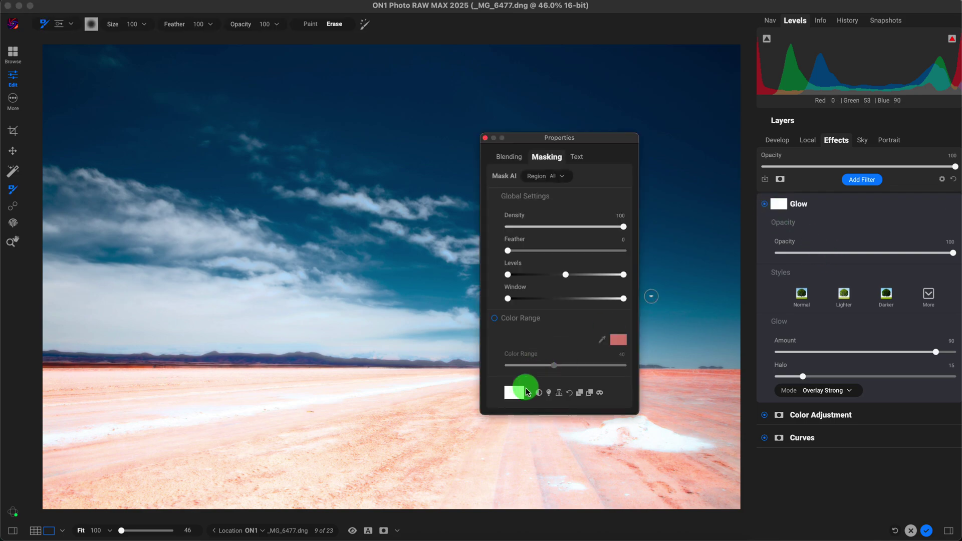
click(540, 394)
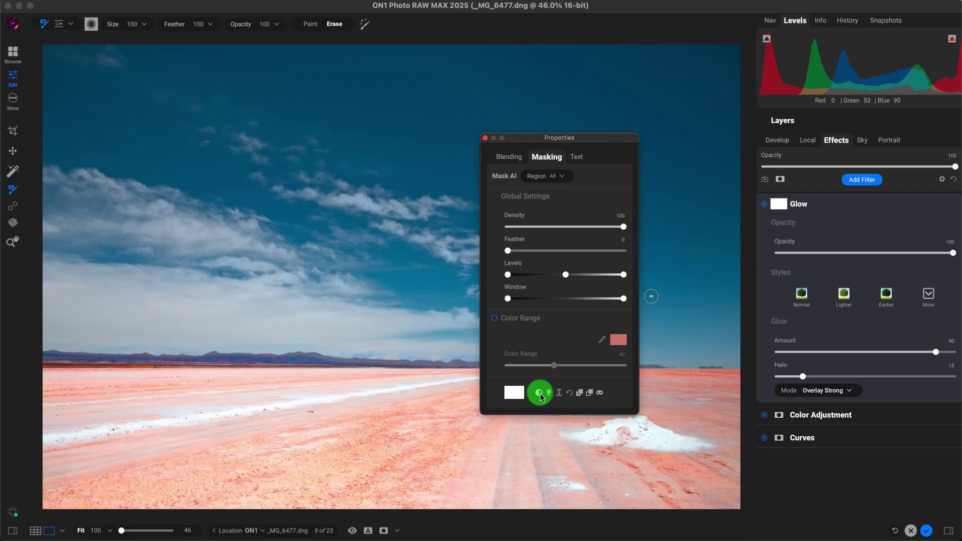
click(587, 149)
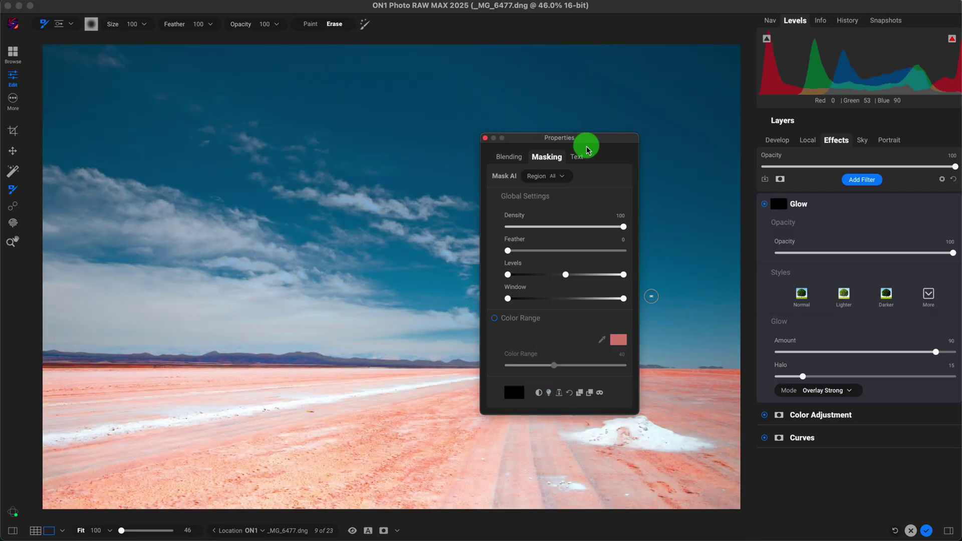
click(484, 139)
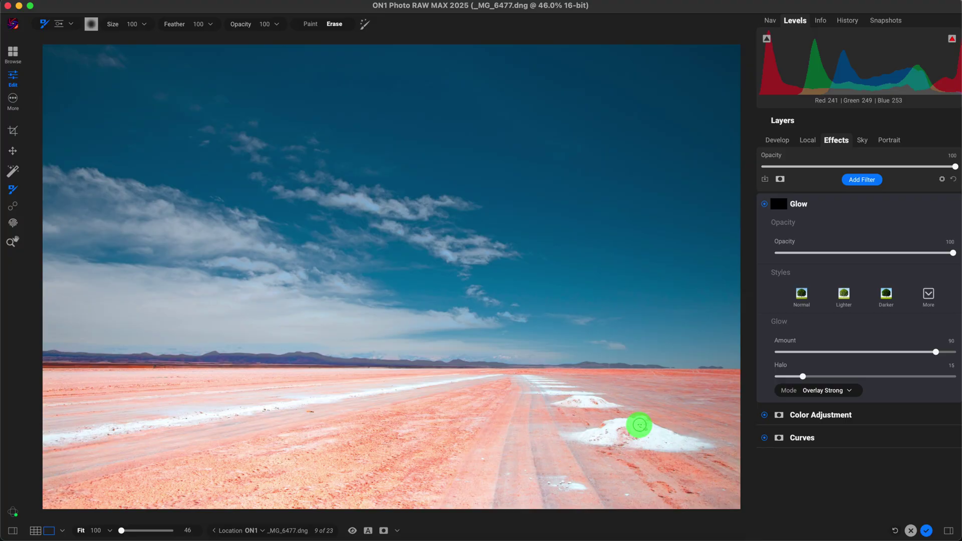
- Paint the Glow onto the row of white salt mounds, reducing the brush to size 50, and display the mask
click(312, 25)
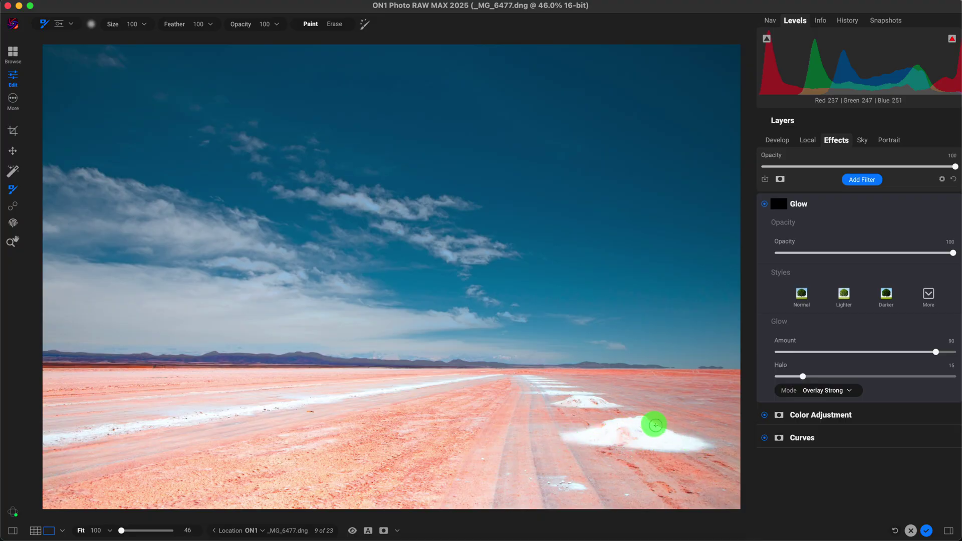
mouse_move(655, 425)
mouse_down()
mouse_move(608, 432)
mouse_move(586, 401)
mouse_move(557, 404)
mouse_move(611, 406)
mouse_up()
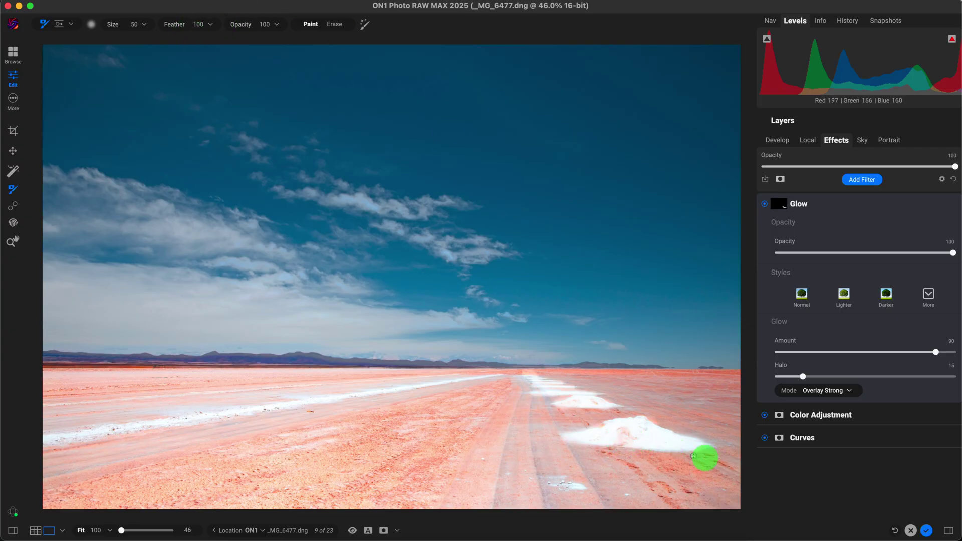
click(385, 534)
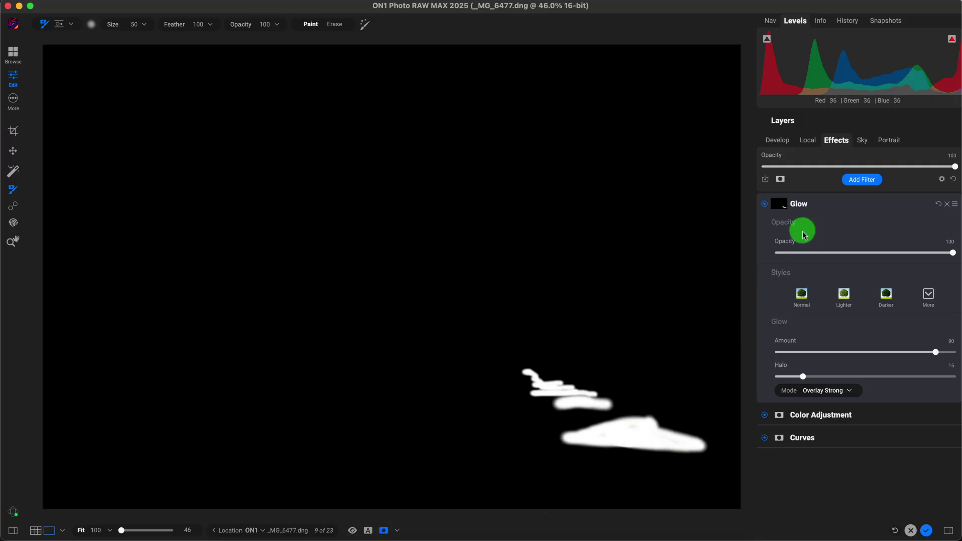
- Soften the edges of the painted Glow mask by setting its Feather to 47
double_click(779, 203)
key(alt)
drag(585, 143, 306, 138)
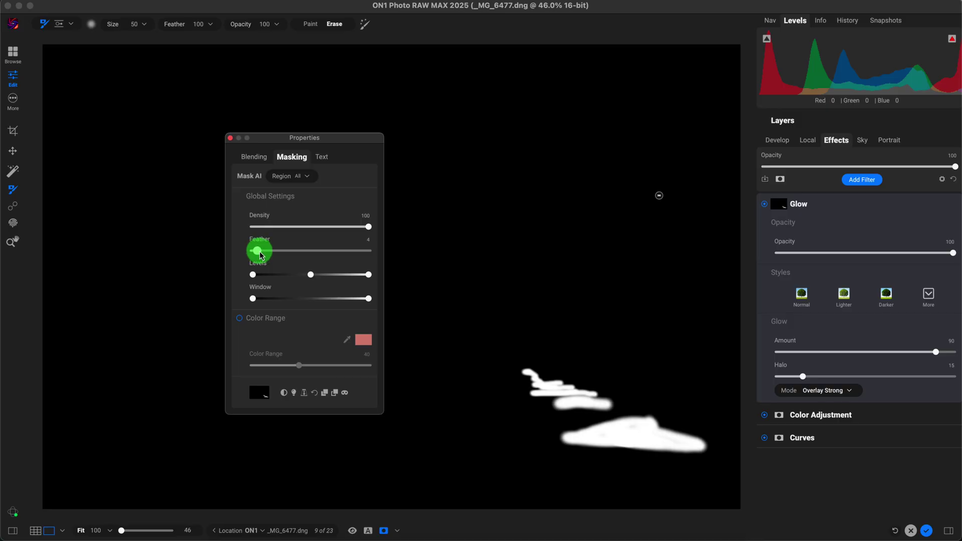
drag(261, 255, 306, 251)
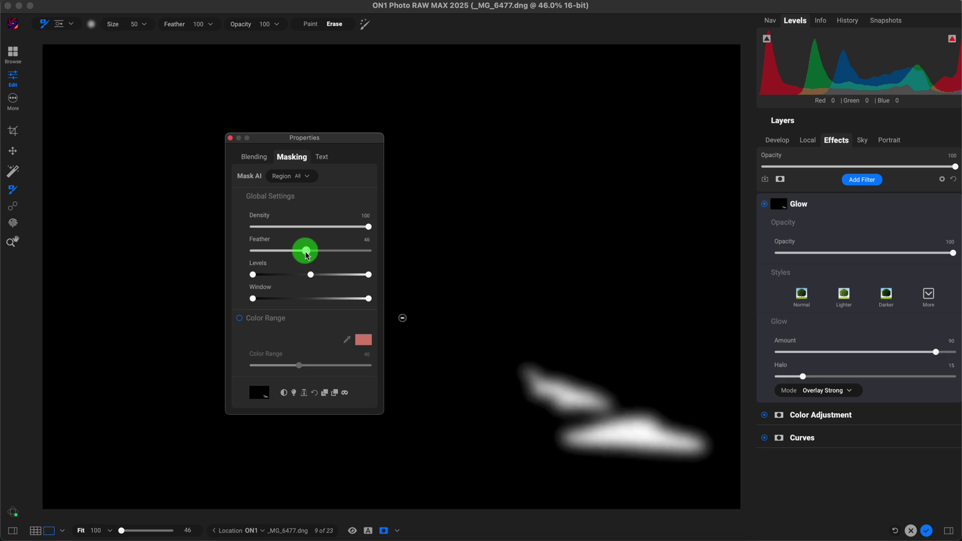
click(230, 137)
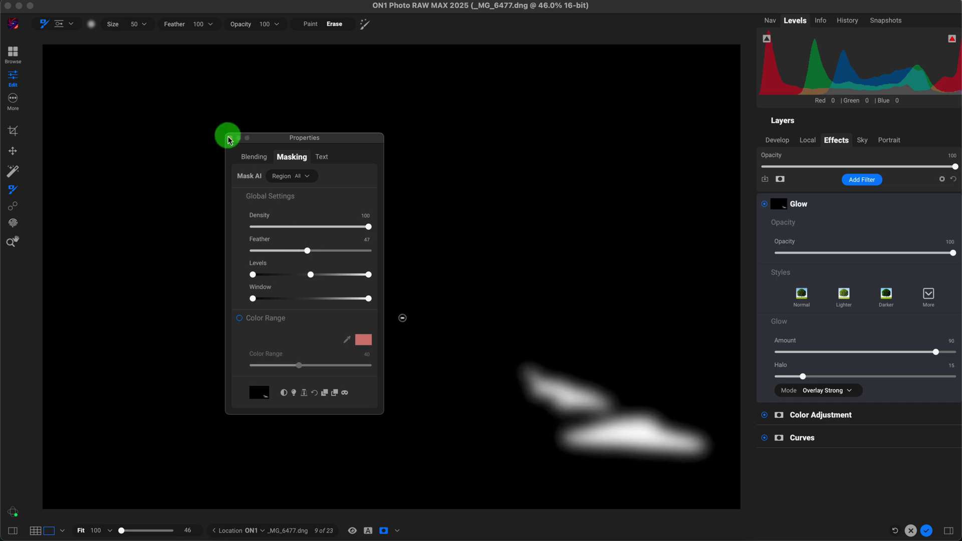
- Hide the mask view, reduce the Glow filter's Opacity to 55, and compare the photo with the filter off and on
click(385, 531)
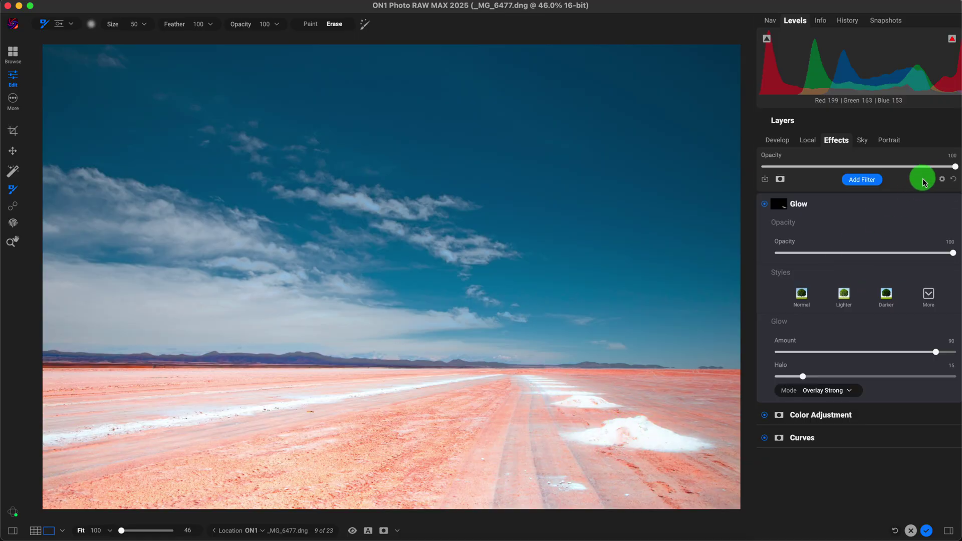
click(790, 223)
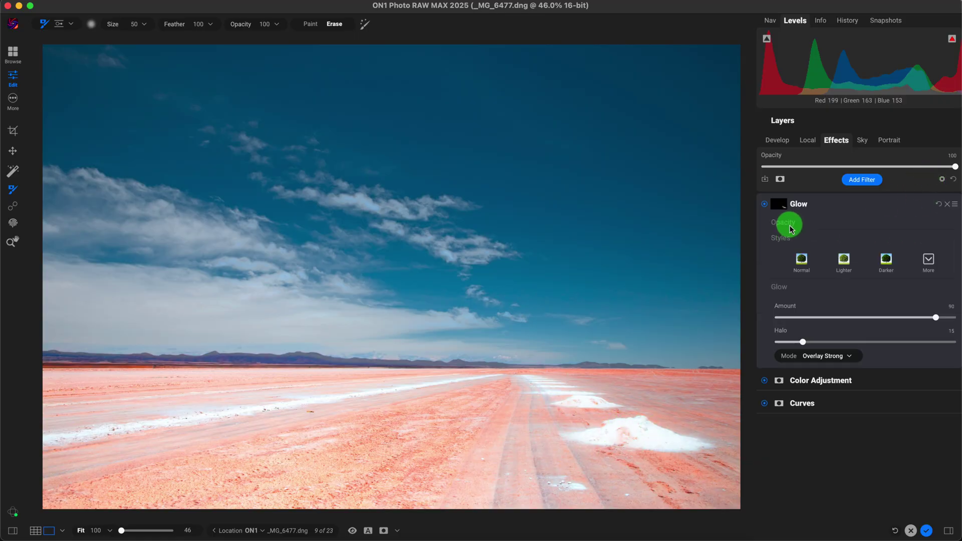
click(787, 222)
drag(944, 256, 875, 263)
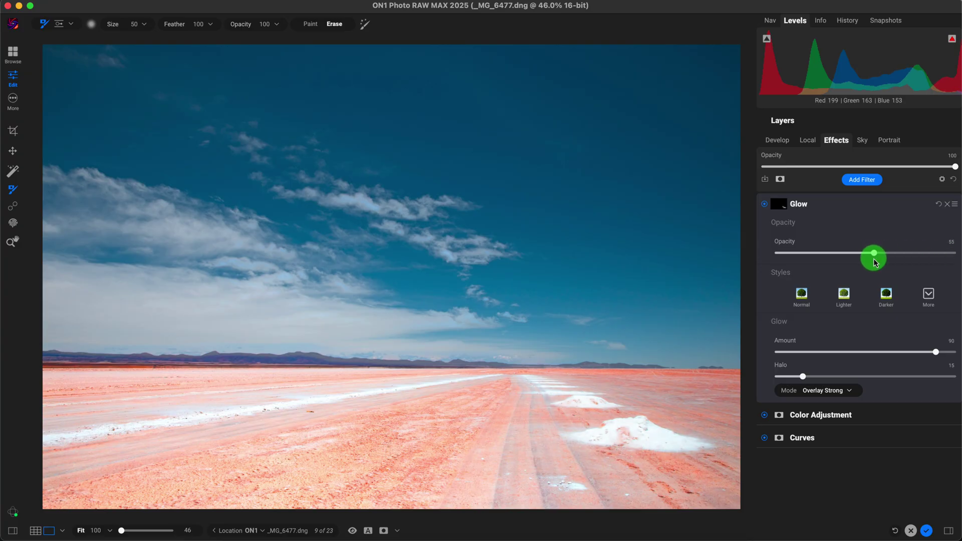
click(764, 204)
click(766, 205)
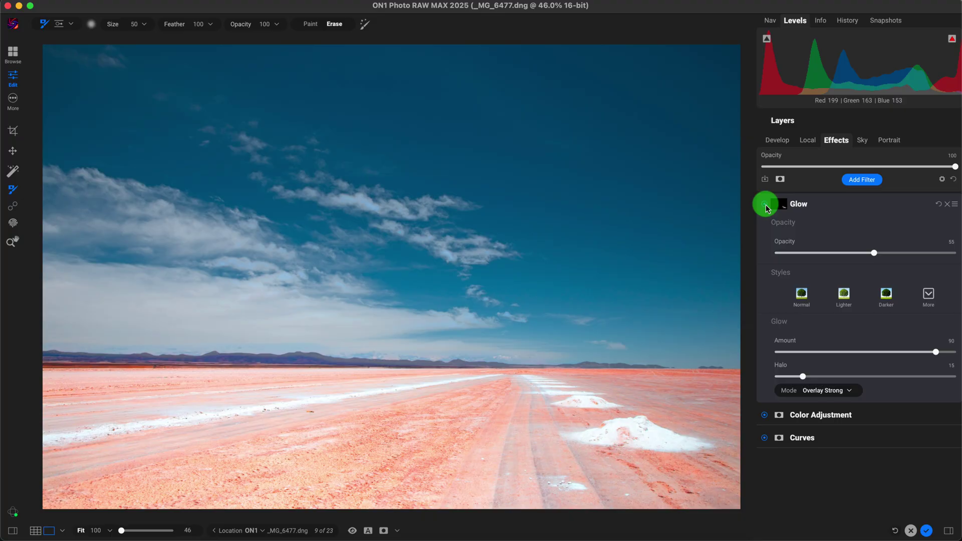
click(765, 206)
click(765, 206)
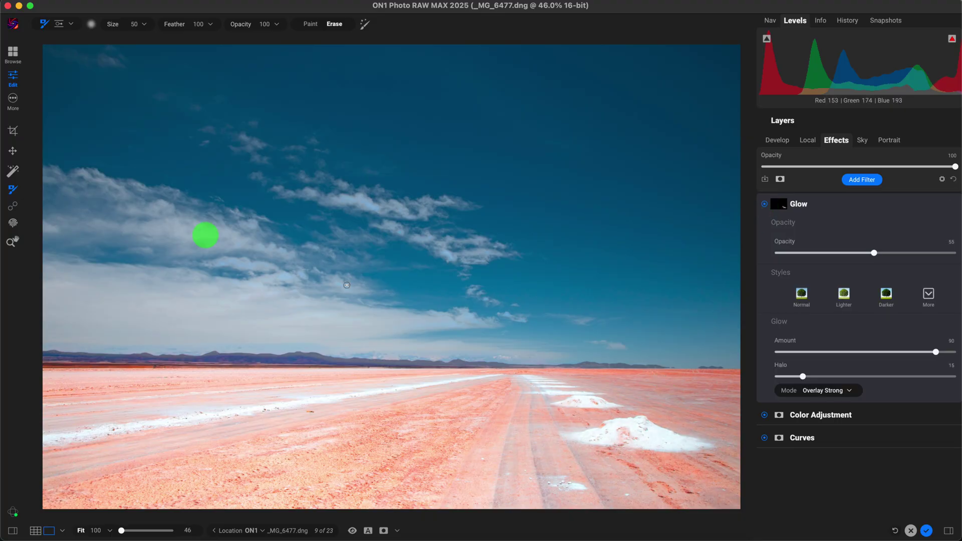
- Check the Glow on the salt mounds up close with the filter off and on, and set its Opacity to 70
click(16, 242)
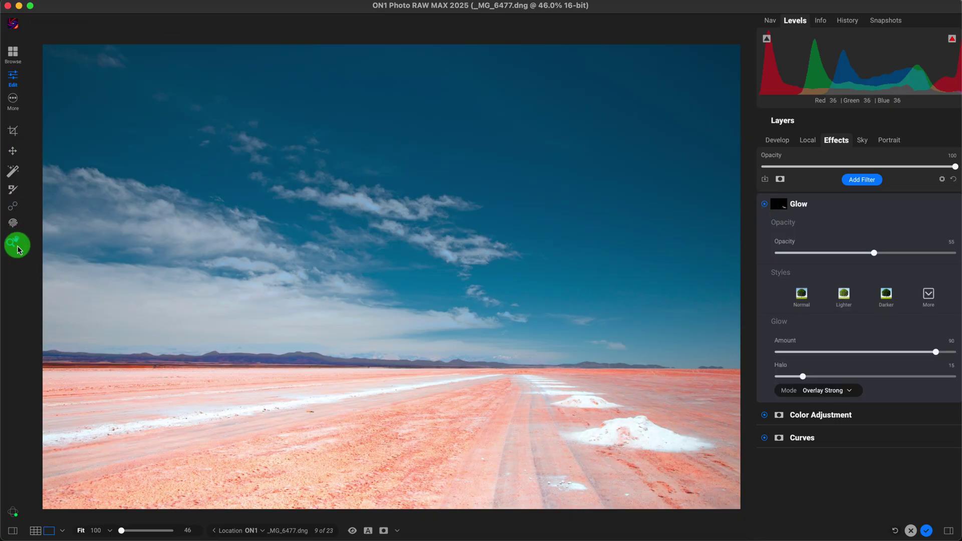
click(650, 440)
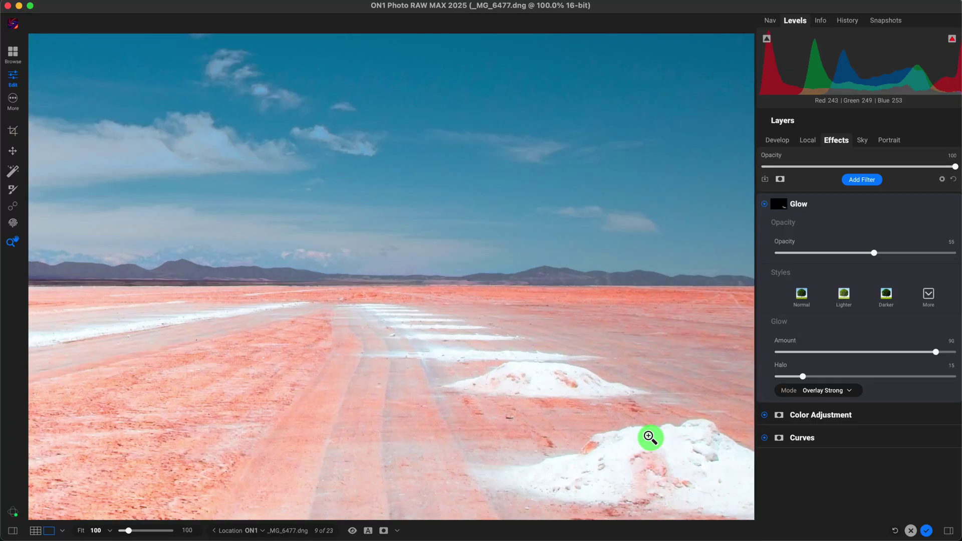
drag(672, 451, 453, 288)
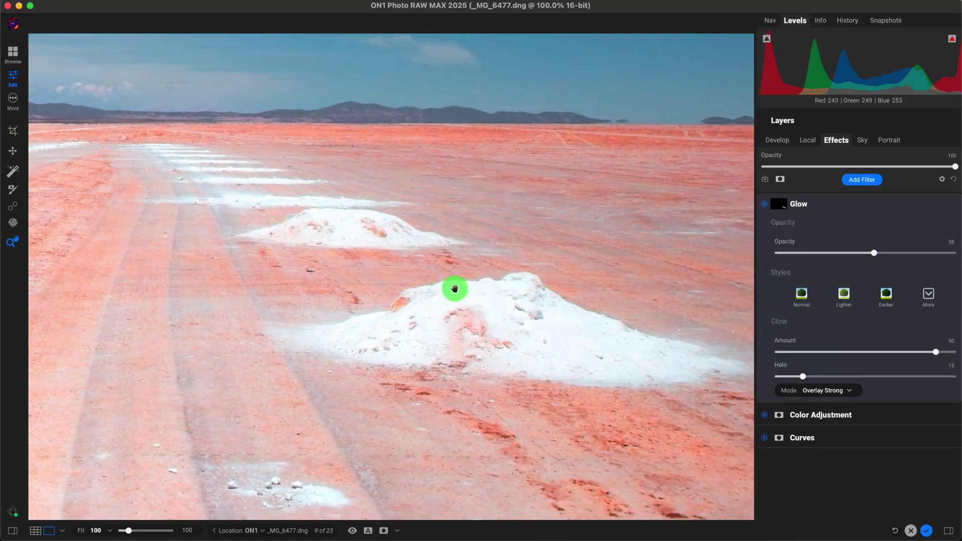
click(765, 204)
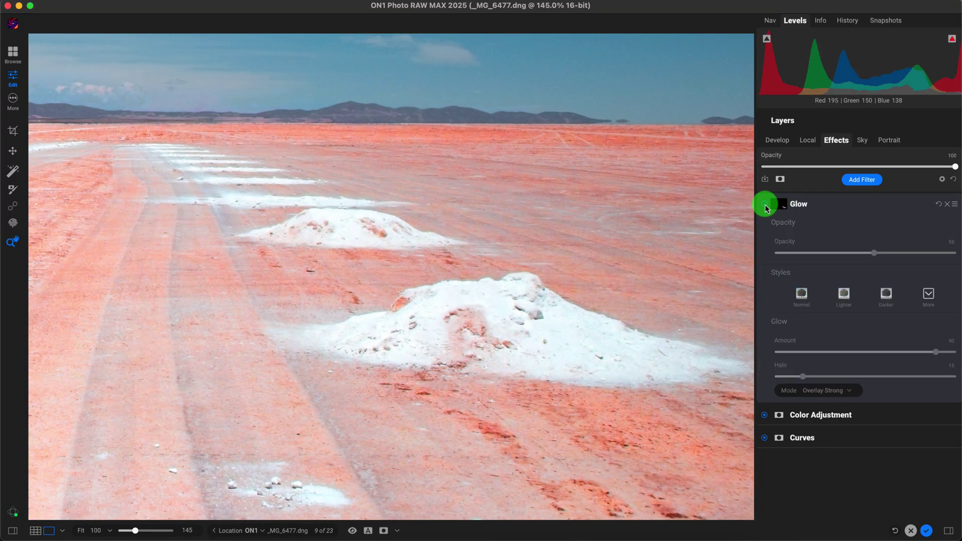
click(764, 205)
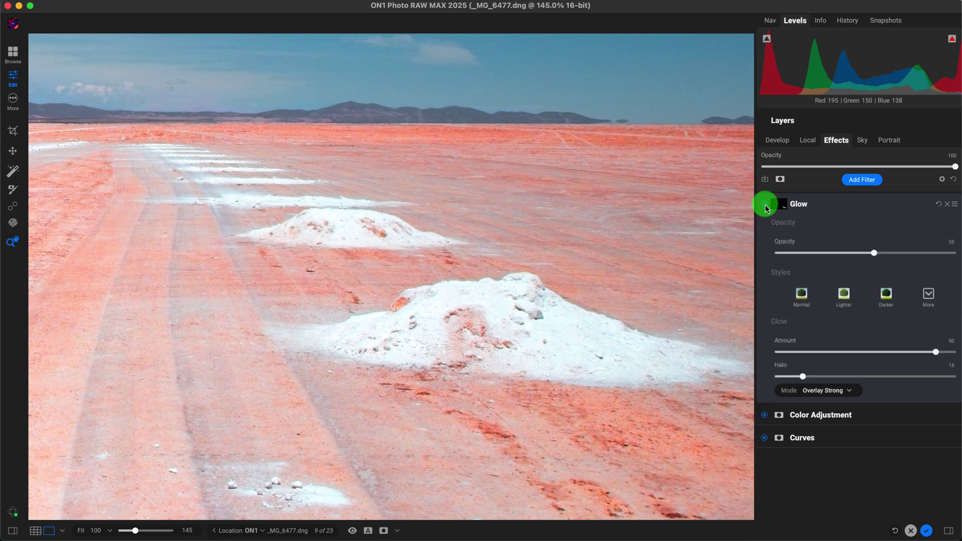
click(764, 205)
click(764, 205)
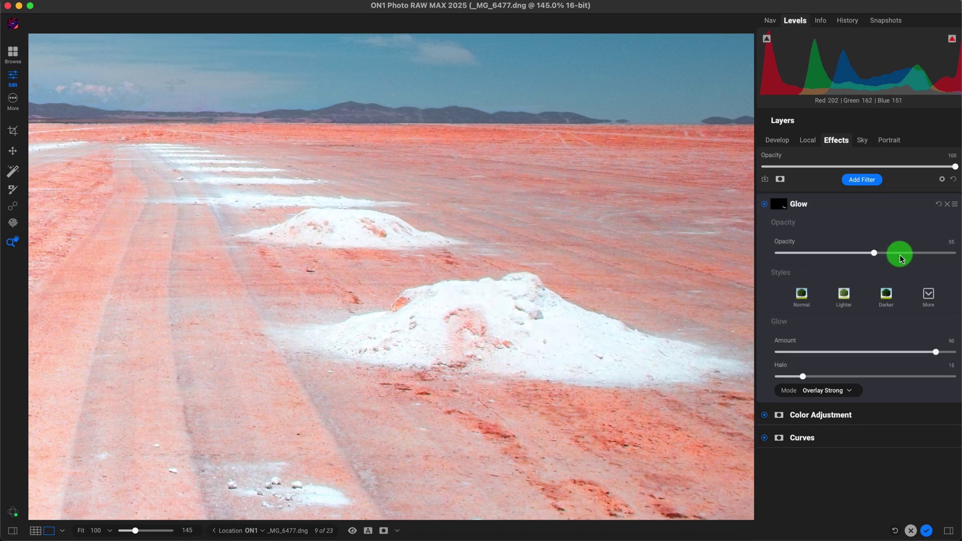
drag(875, 253, 902, 262)
key(super+0)
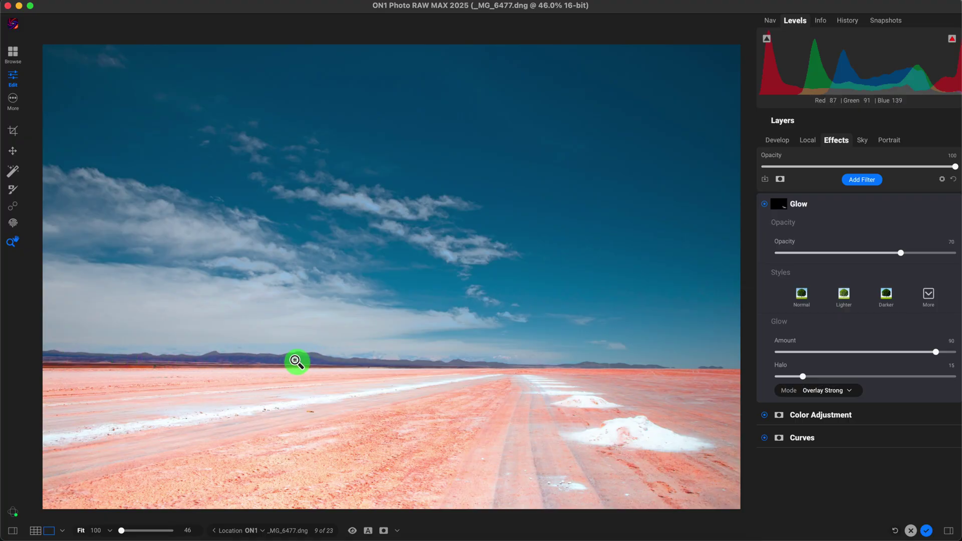
- Compare the edited photo with the unedited original, paying attention to the mountains along the horizon
drag(193, 359, 377, 361)
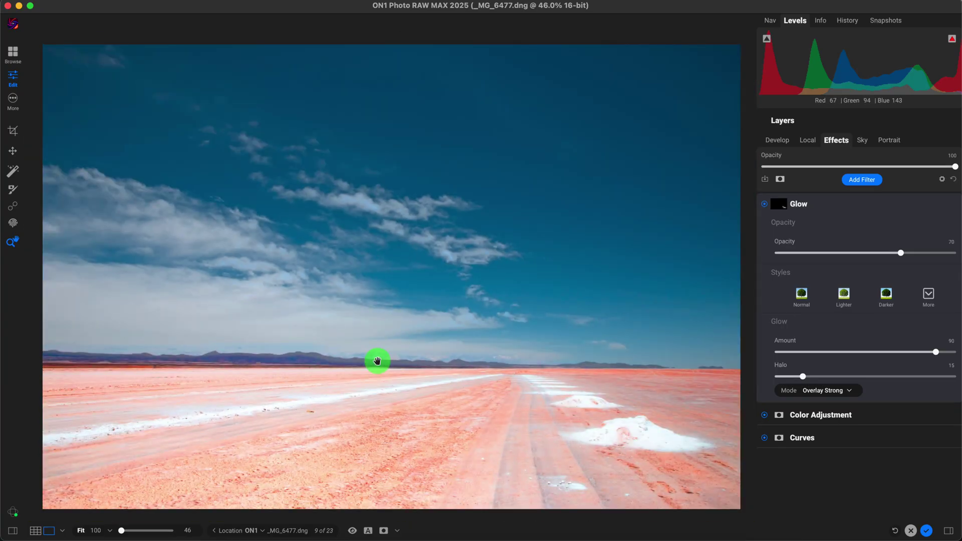
key(super+p)
key(super+p)
key(super+p)
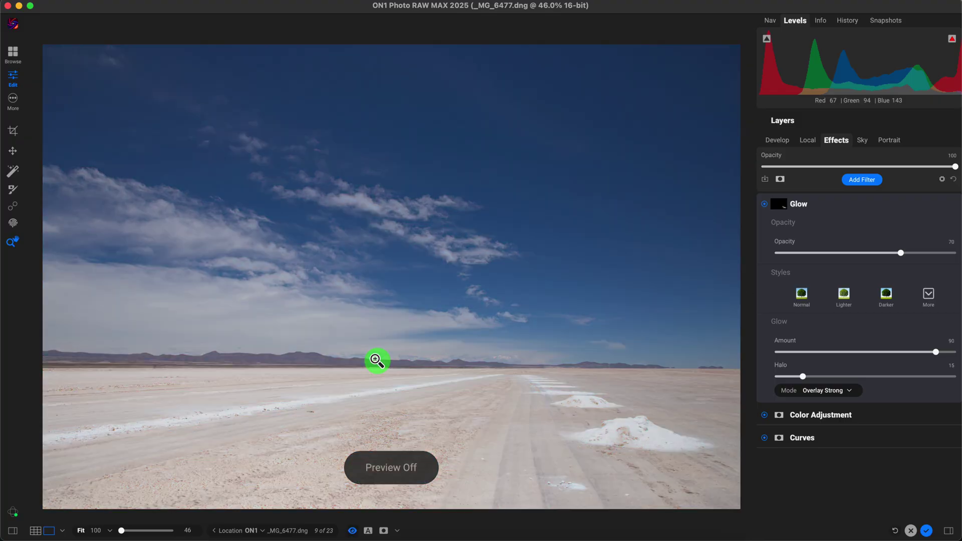
key(super+p)
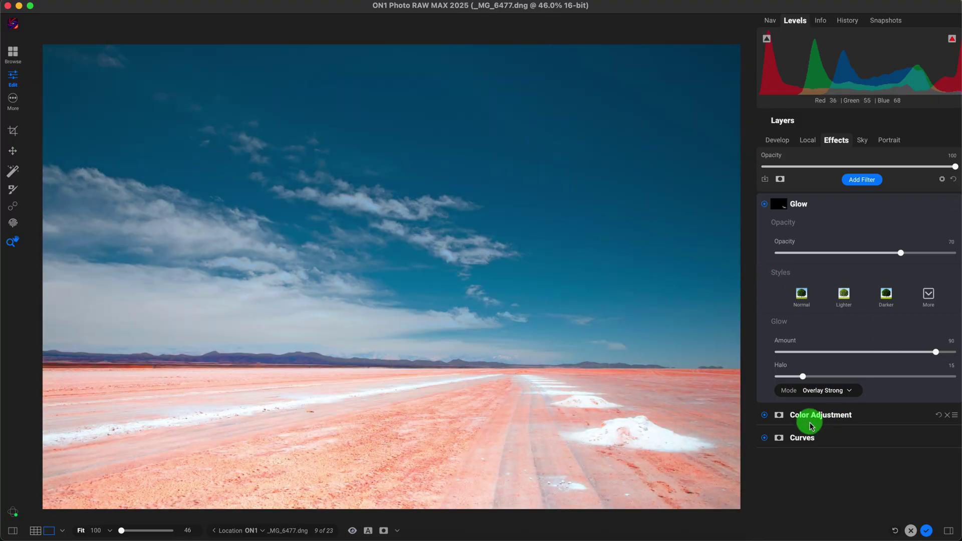
- Display the ground adjustment's local mask, set its Feather to 39, hide the mask view, and compare the adjustment off and on
click(806, 140)
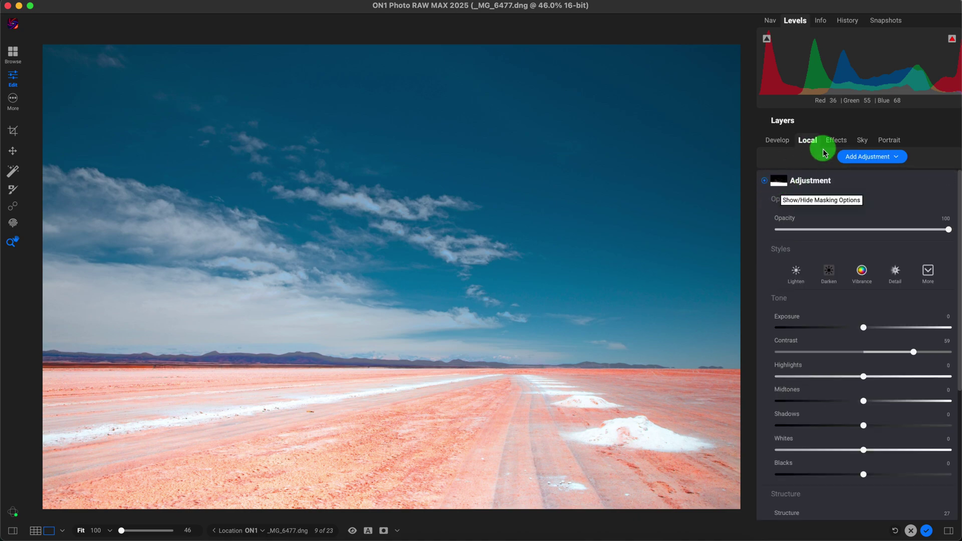
click(781, 184)
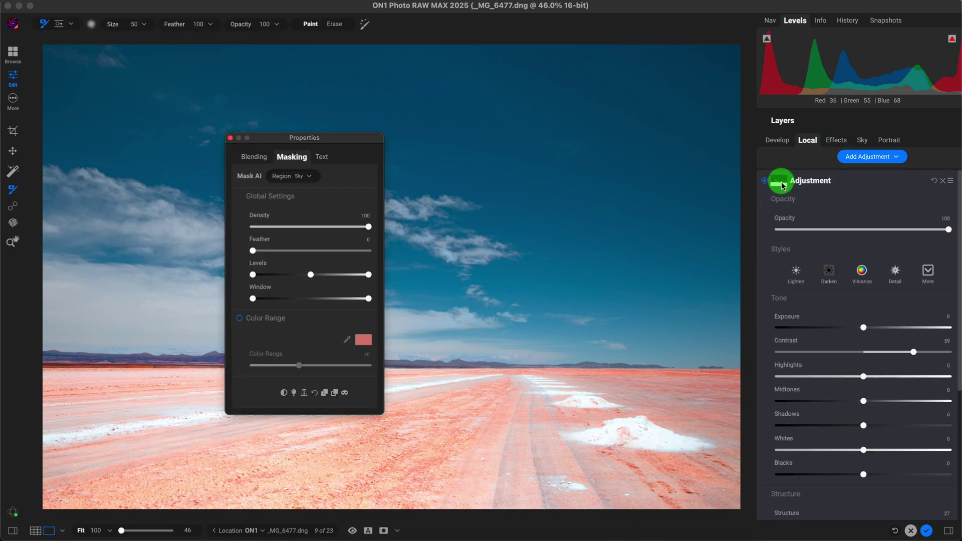
click(383, 530)
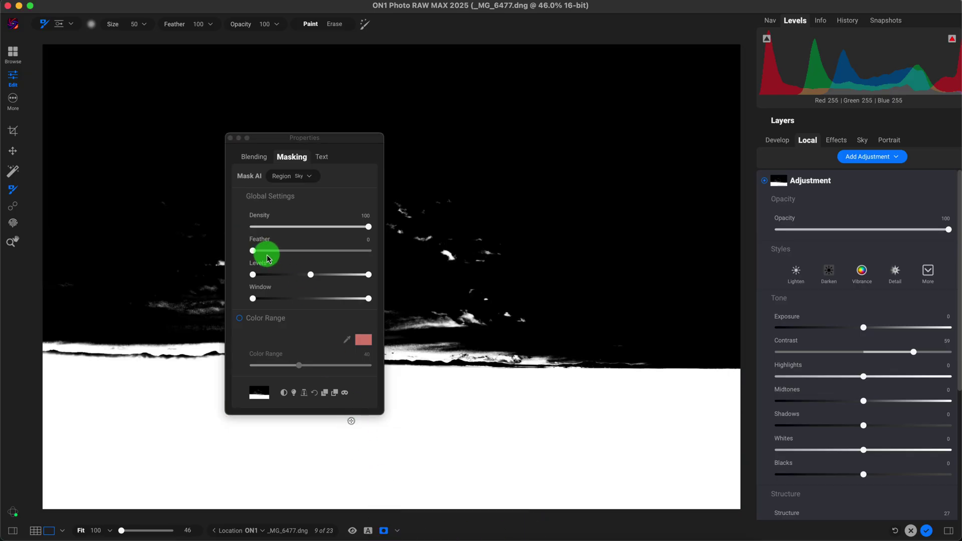
drag(253, 251, 297, 253)
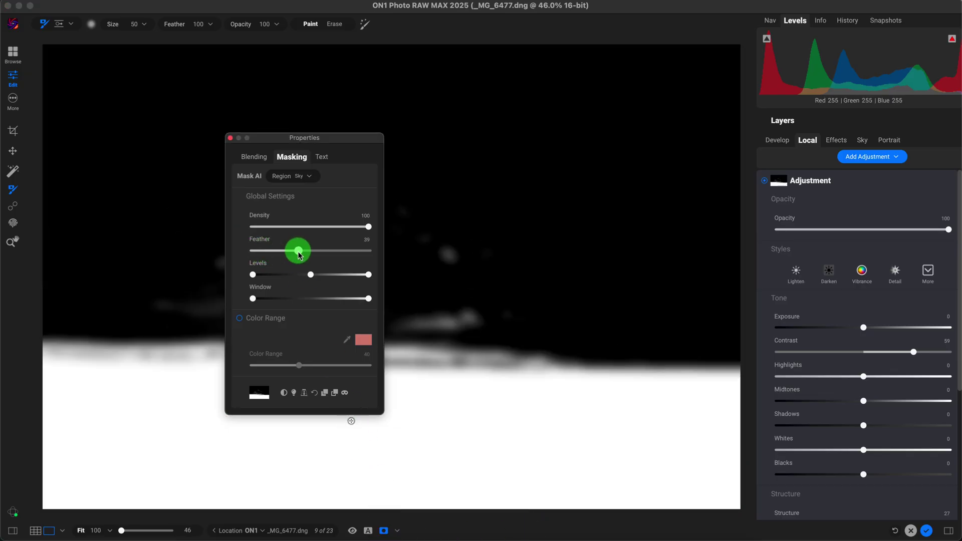
click(230, 138)
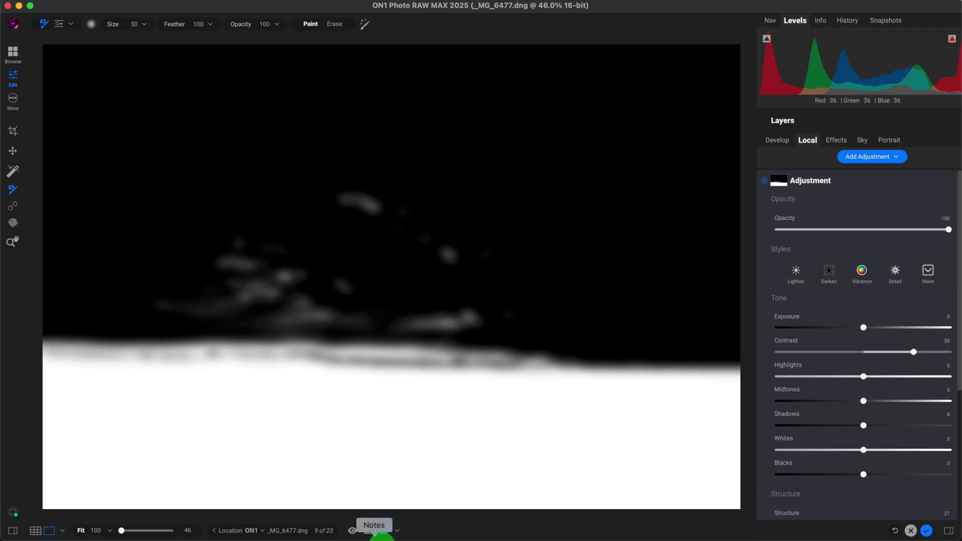
click(383, 530)
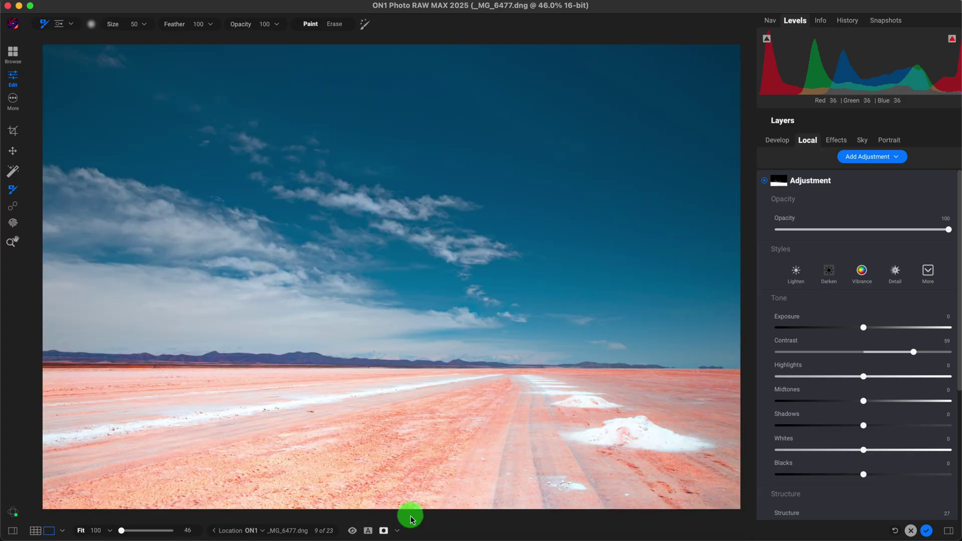
click(764, 181)
click(764, 182)
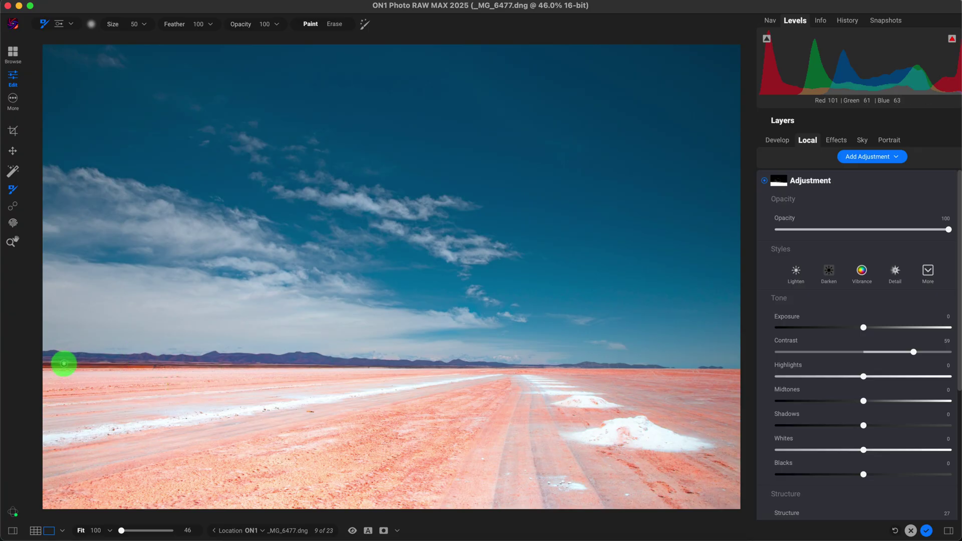
- Set the Feather of the ground adjustment's mask to 63 and check the blend along the mountains on the horizon
double_click(780, 183)
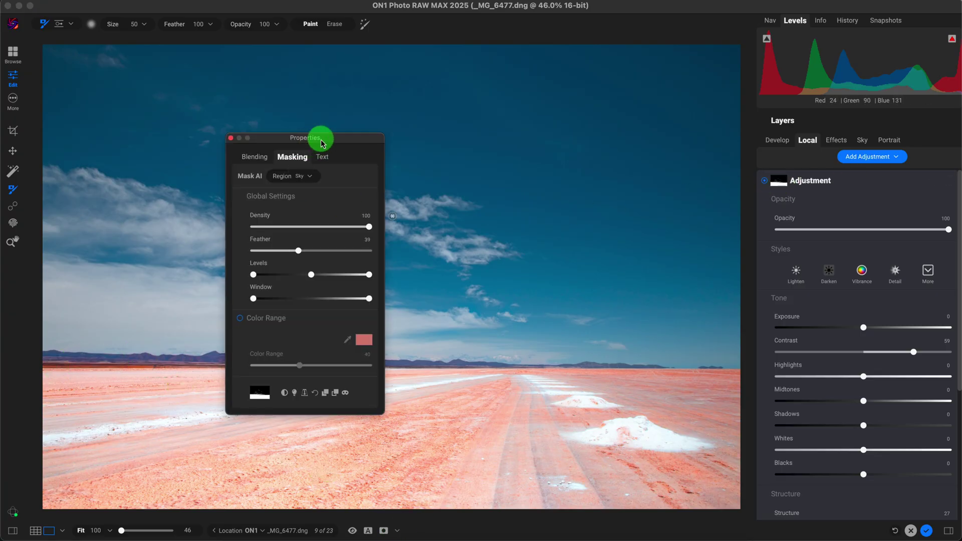
drag(318, 137, 615, 177)
mouse_move(611, 294)
mouse_down()
mouse_move(672, 291)
mouse_move(537, 294)
mouse_move(661, 290)
mouse_move(575, 303)
mouse_move(622, 302)
mouse_up()
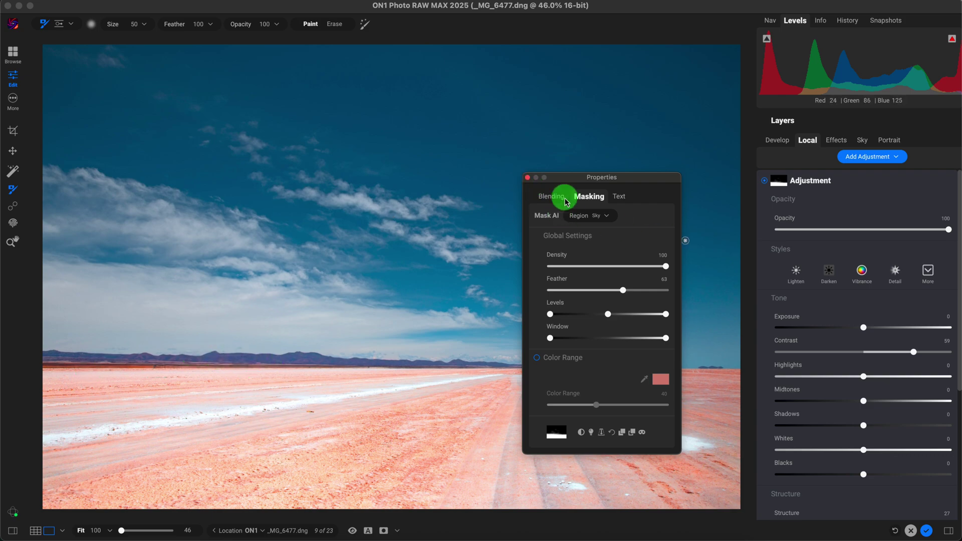
click(528, 178)
click(764, 182)
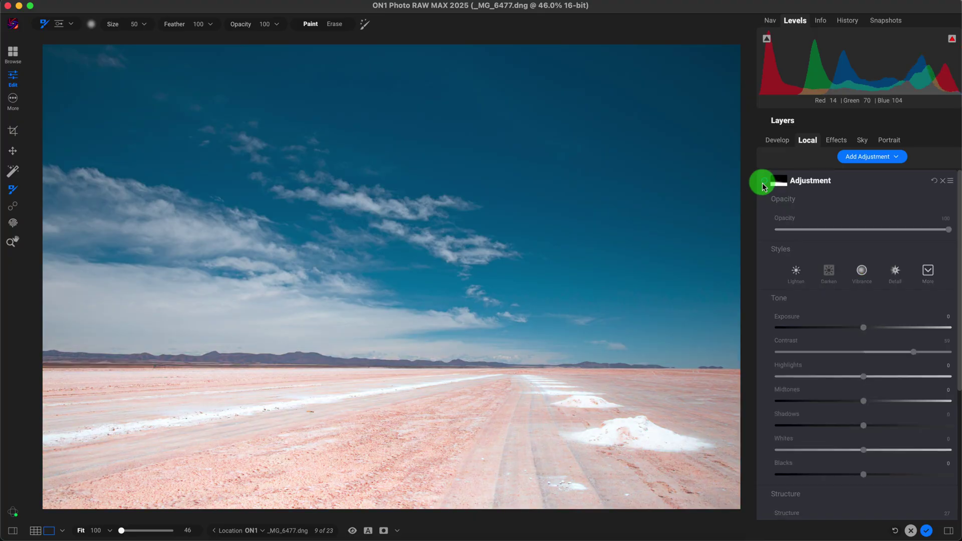
click(764, 183)
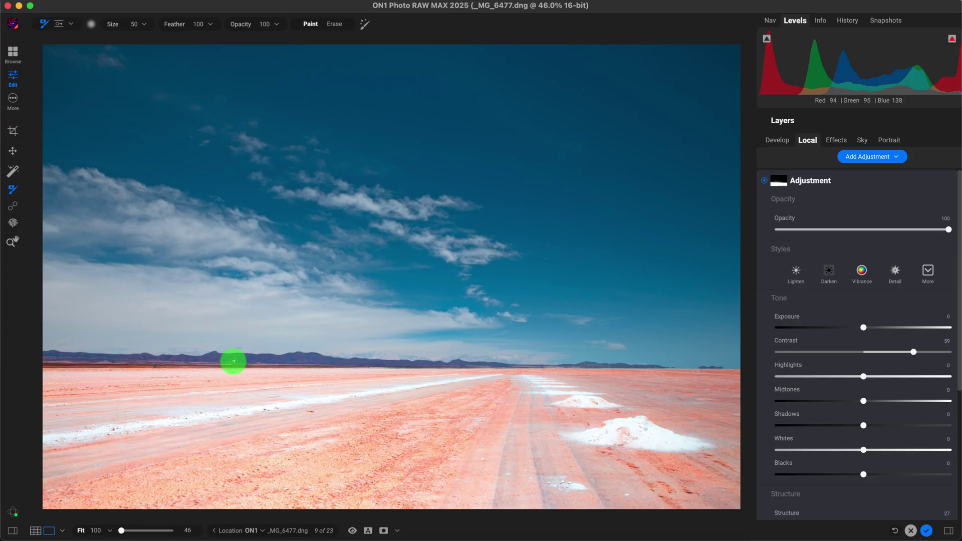
click(13, 242)
click(254, 358)
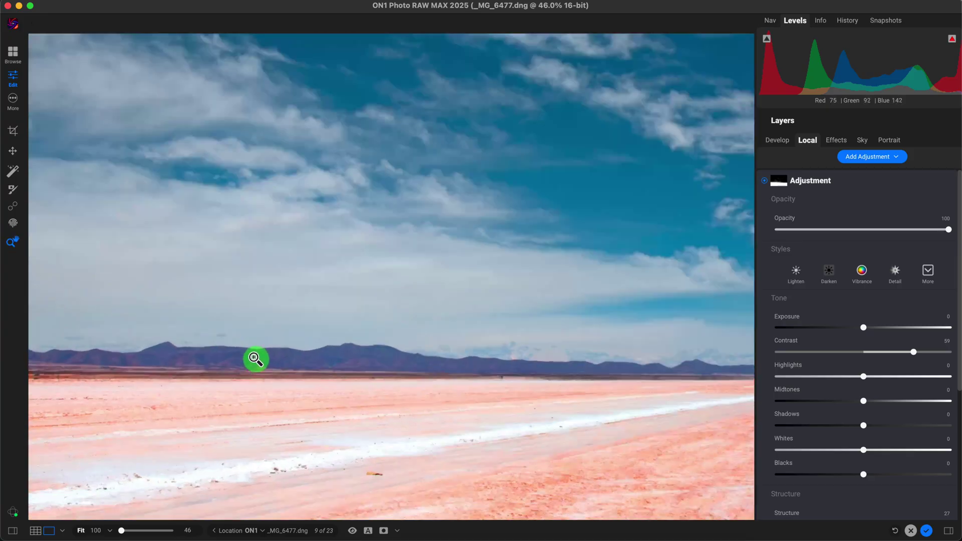
click(255, 359)
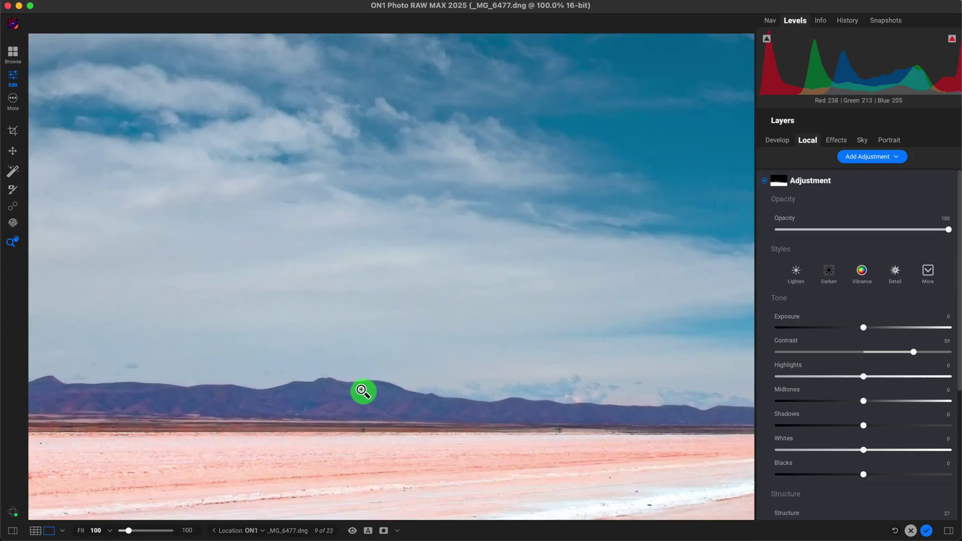
key(super+0)
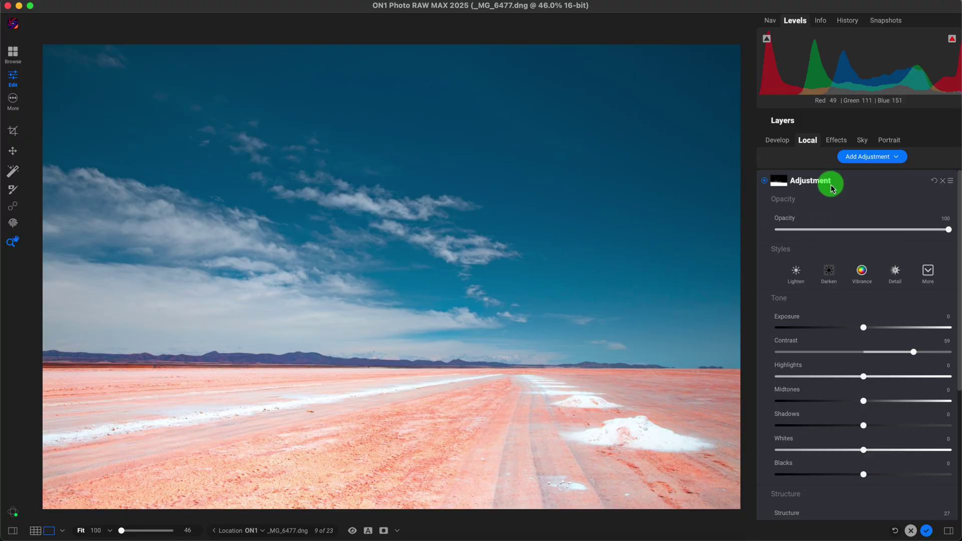
- Add a Vignette filter to the effects with the Subtle style and compare the photo with the filter off and on
click(835, 140)
click(860, 179)
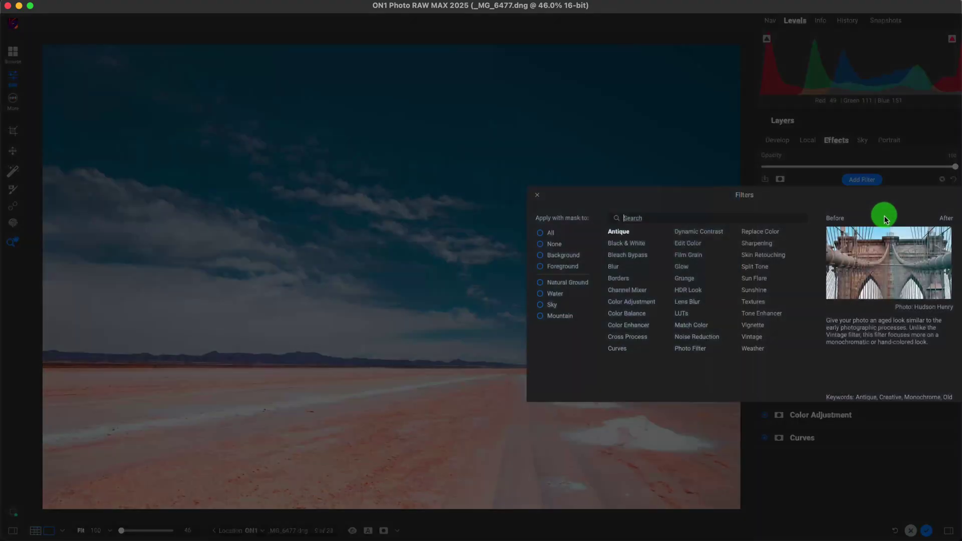
click(754, 326)
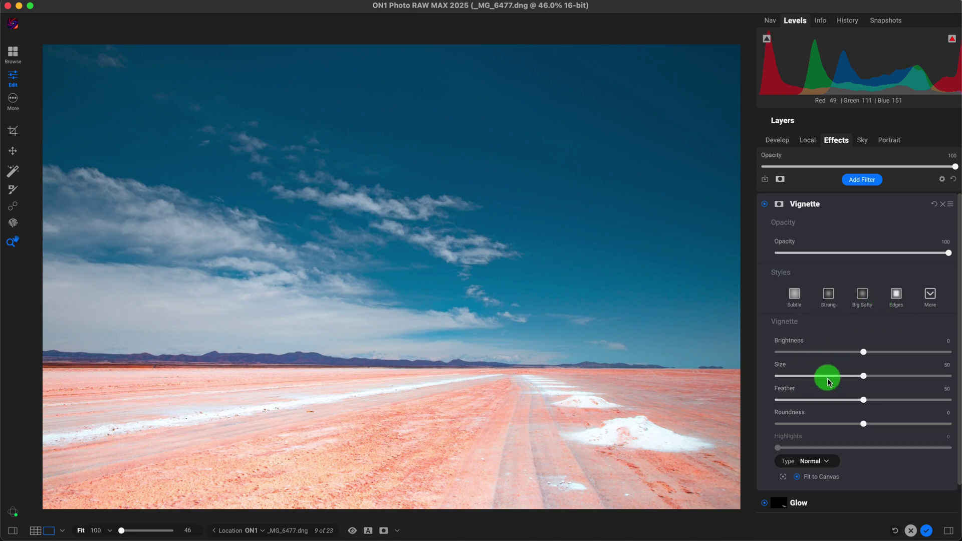
click(806, 305)
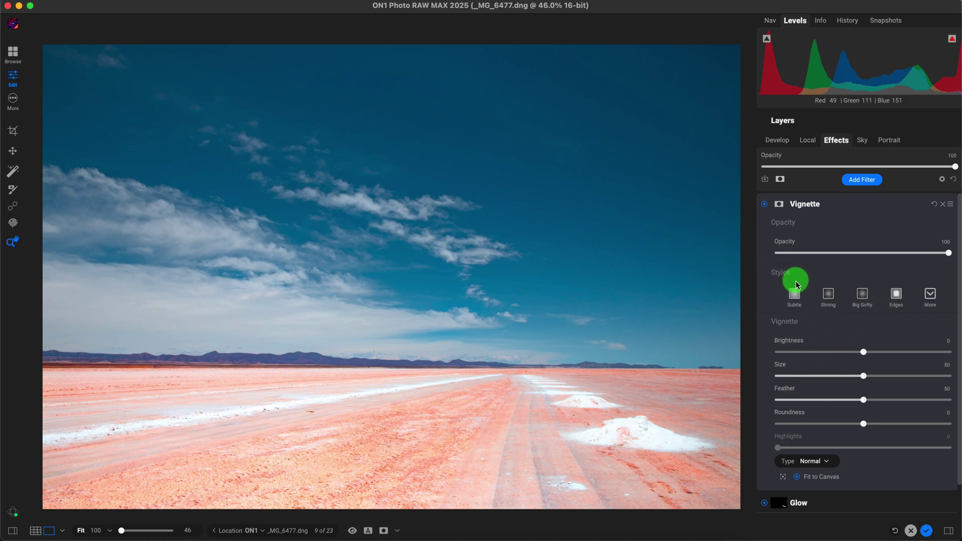
click(795, 297)
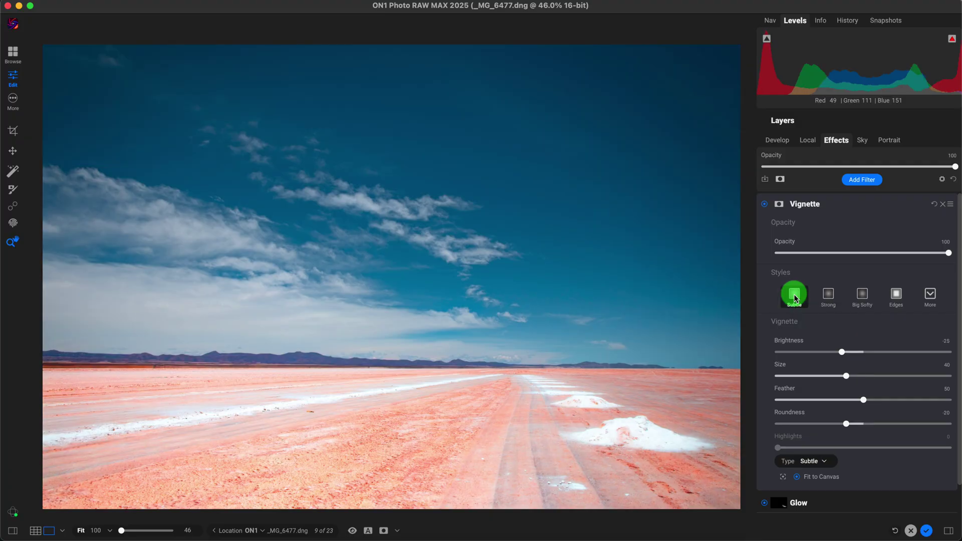
click(764, 205)
click(765, 205)
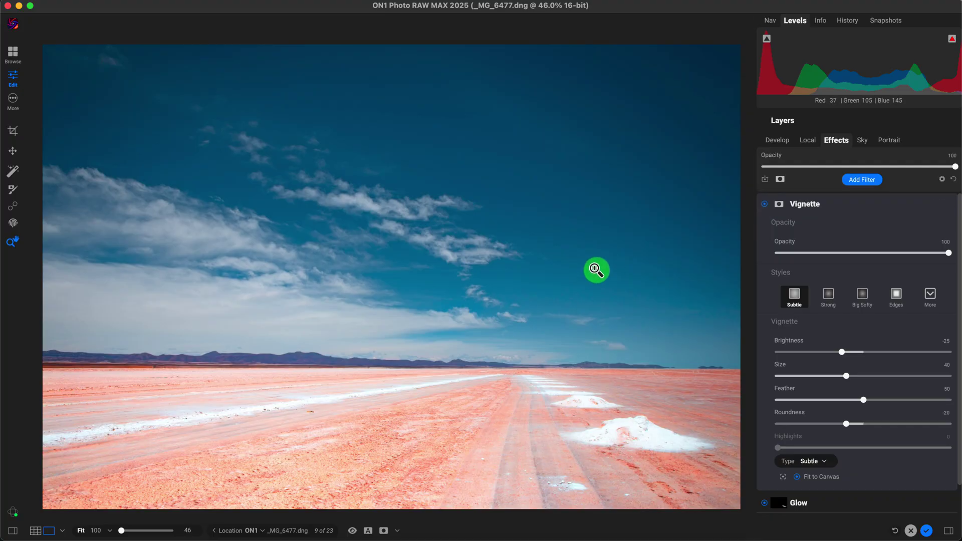
- Compare the vignetted photo with the unedited original and look through the available effect filters without adding one
key(super+p)
key(super+p)
key(super+p)
key(super+p)
click(861, 179)
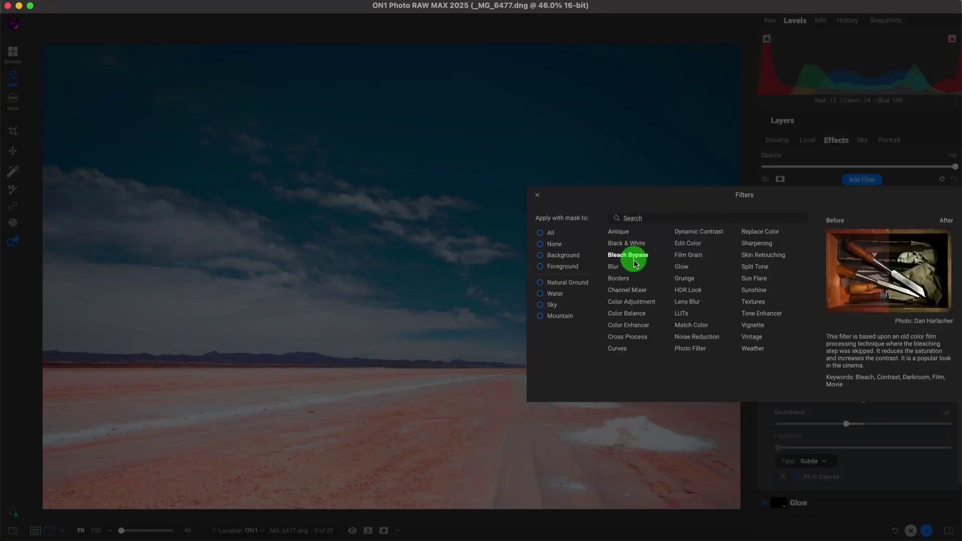
click(824, 180)
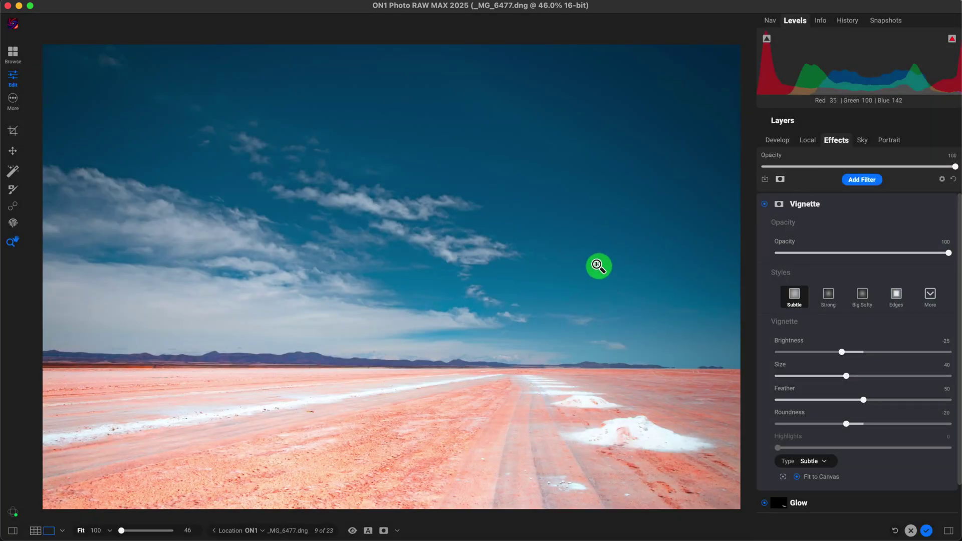
key(super+p)
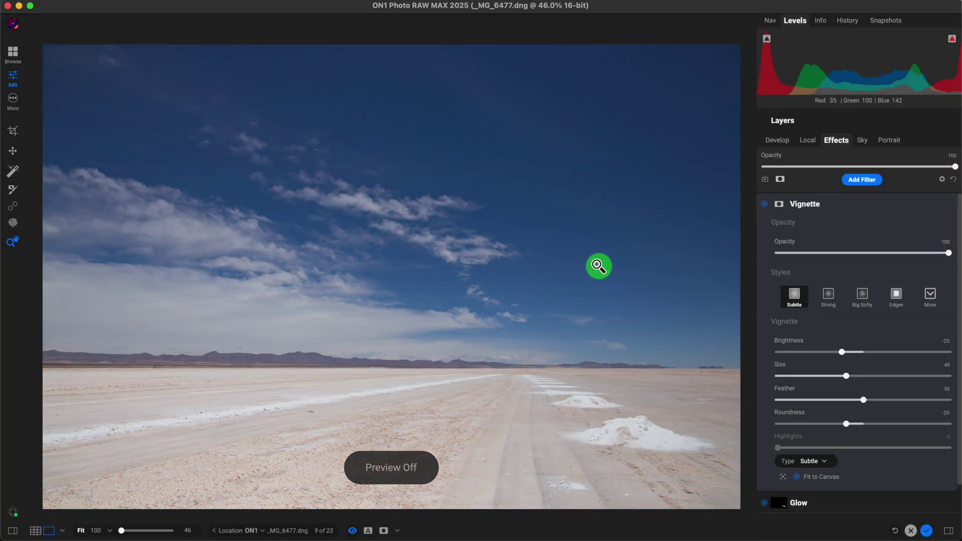
key(super+p)
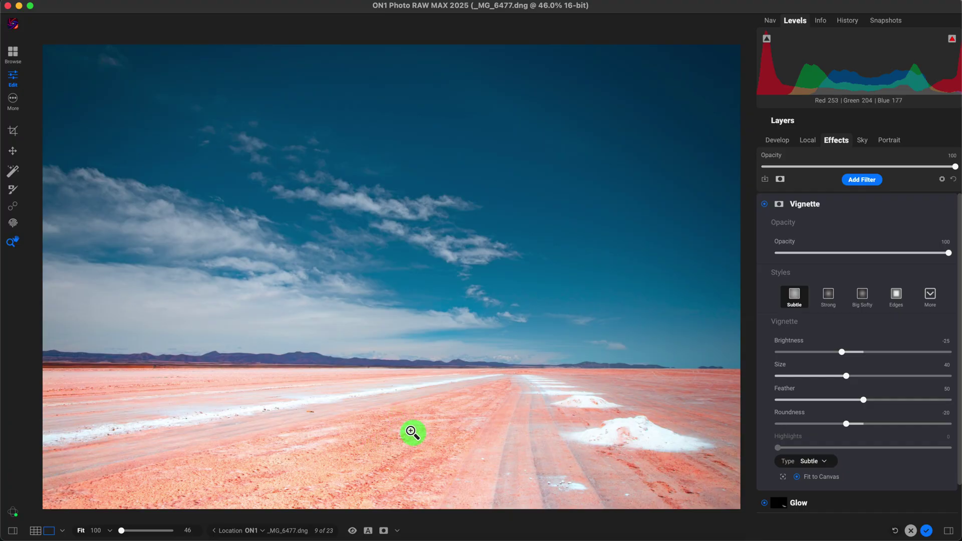